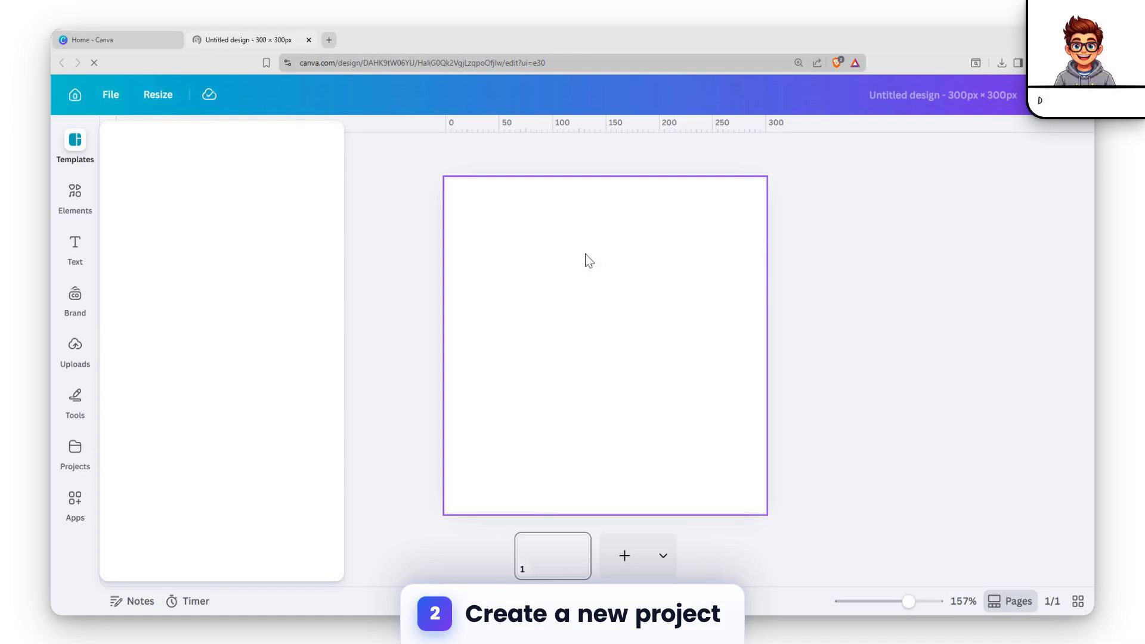
Add the recently used photo of the woman at the chalkboard, scaled down in the page's lower-right corner.
click(75, 201)
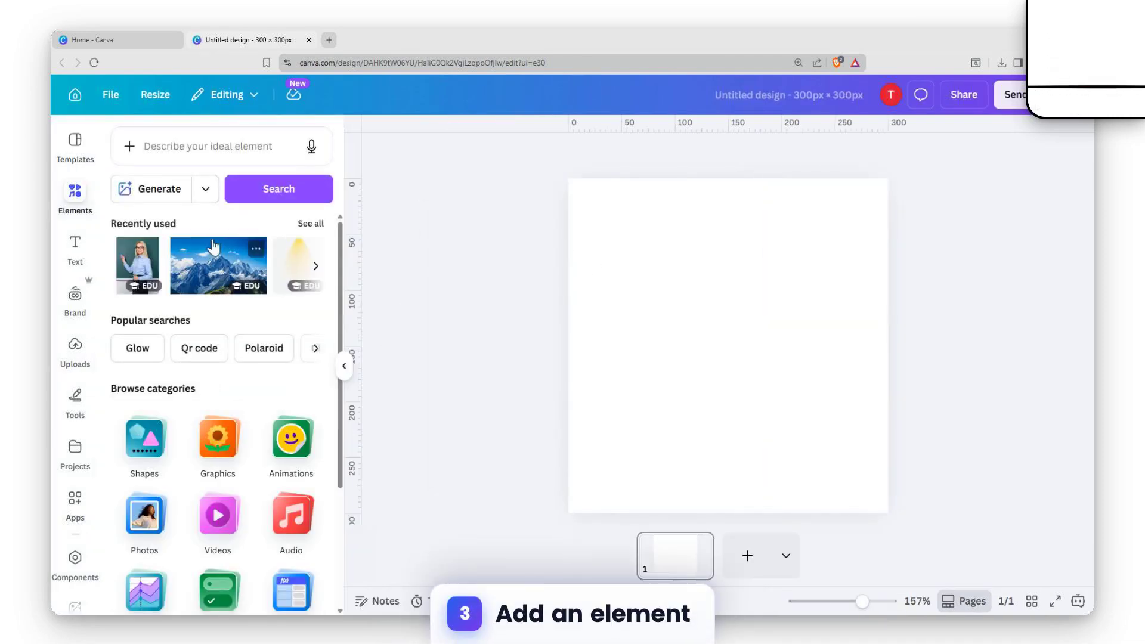
click(142, 262)
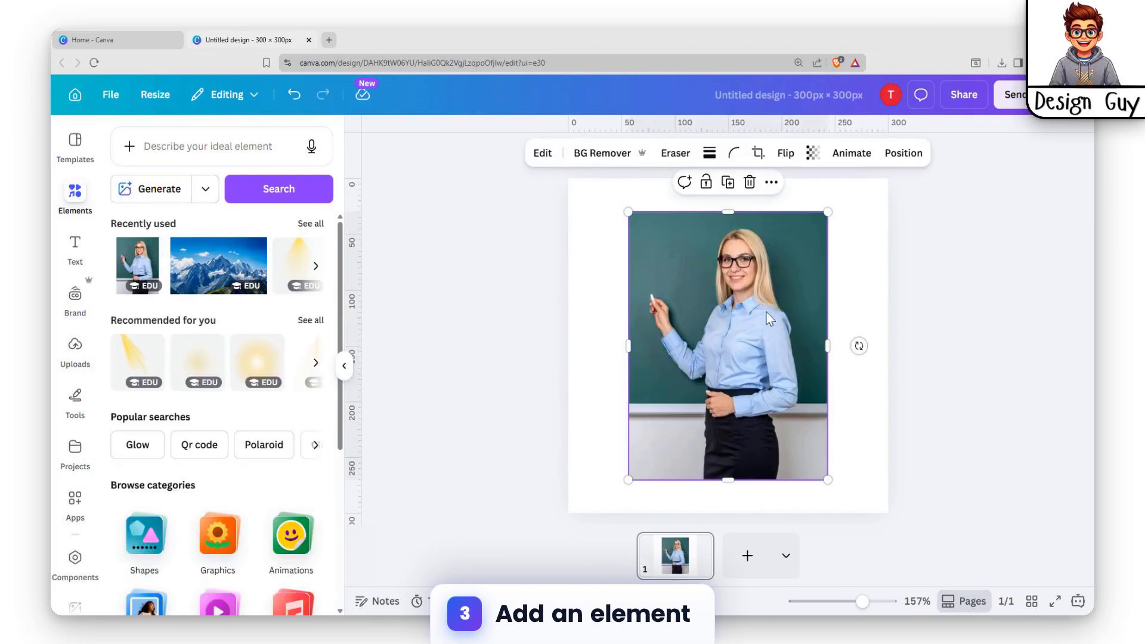
drag(623, 220, 700, 302)
drag(728, 365, 789, 395)
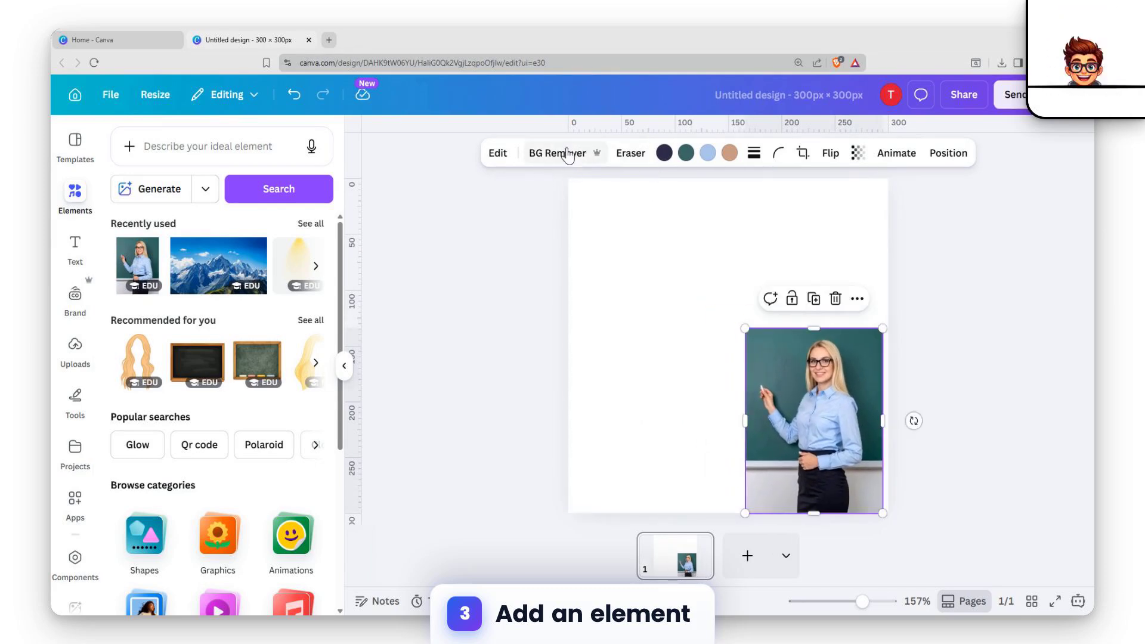
Remove the photo's background and place a duplicate of the cutout to the right of the original.
click(567, 154)
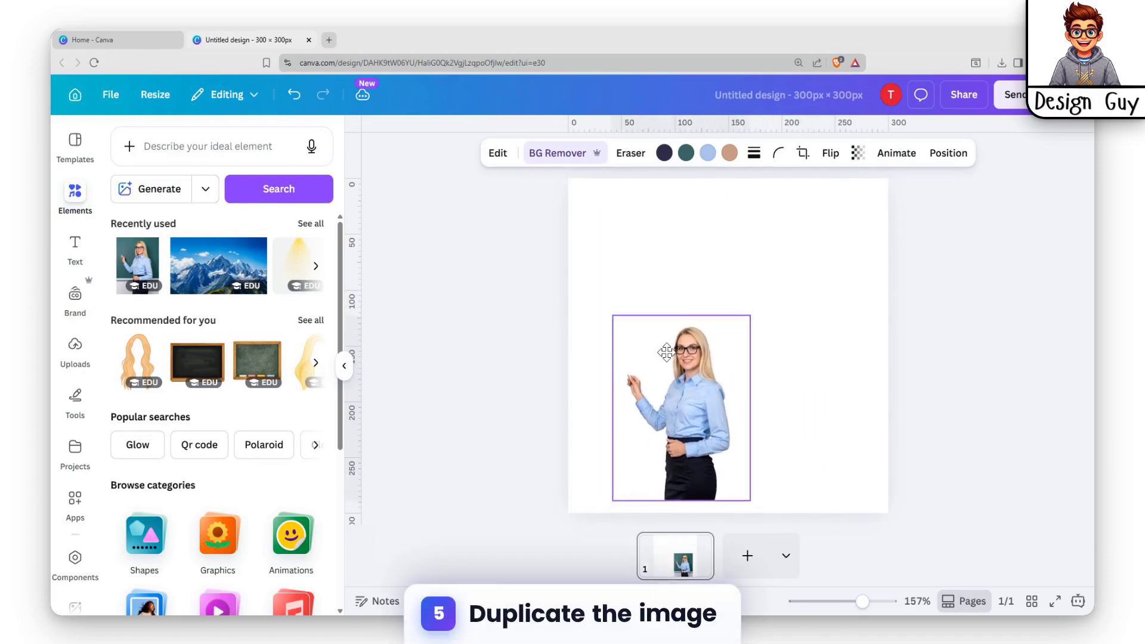
drag(667, 353, 664, 365)
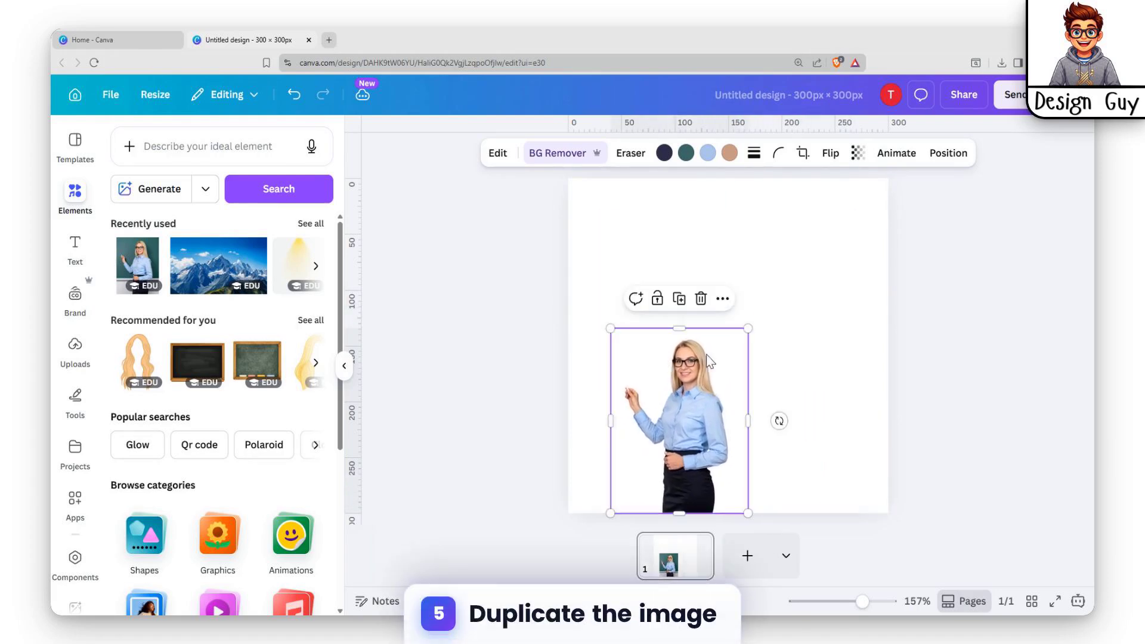
key(ctrl+d)
drag(704, 410, 796, 391)
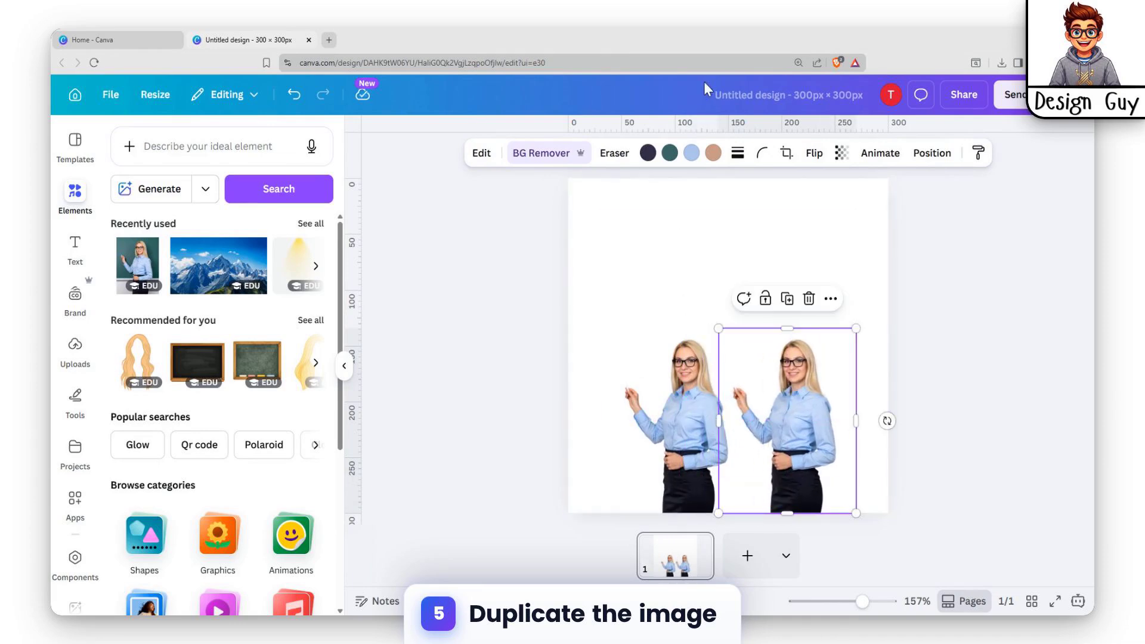
Apply the Custom Duotone filter to the duplicated cutout.
click(477, 154)
scroll(224, 385, down, 4)
scroll(225, 385, down, 1)
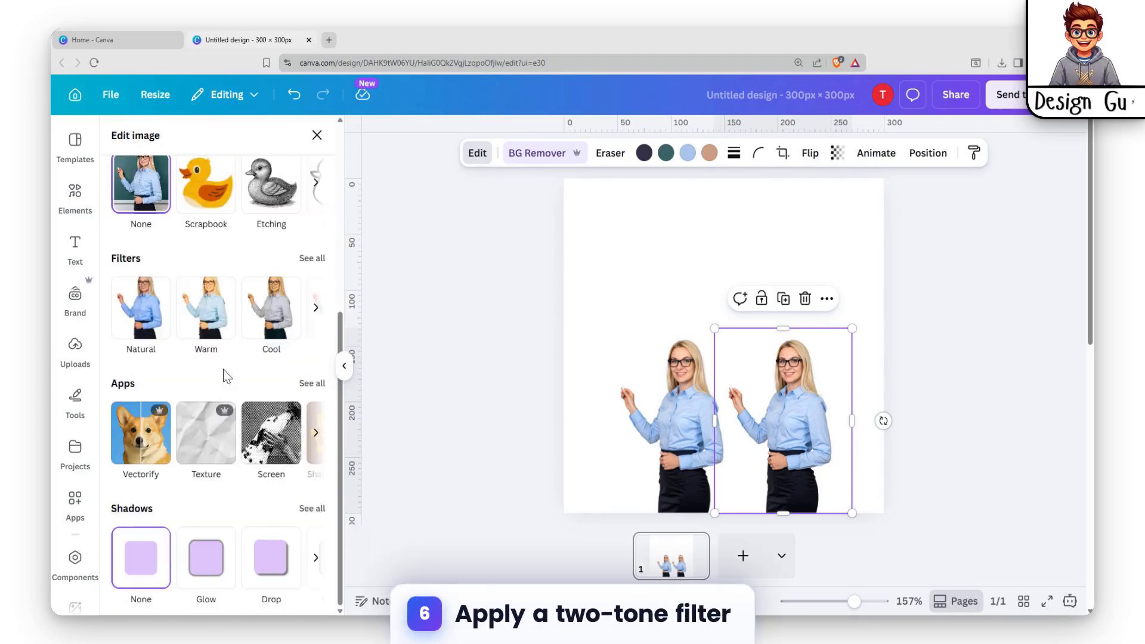
click(313, 259)
scroll(130, 369, down, 10)
scroll(130, 370, down, 10)
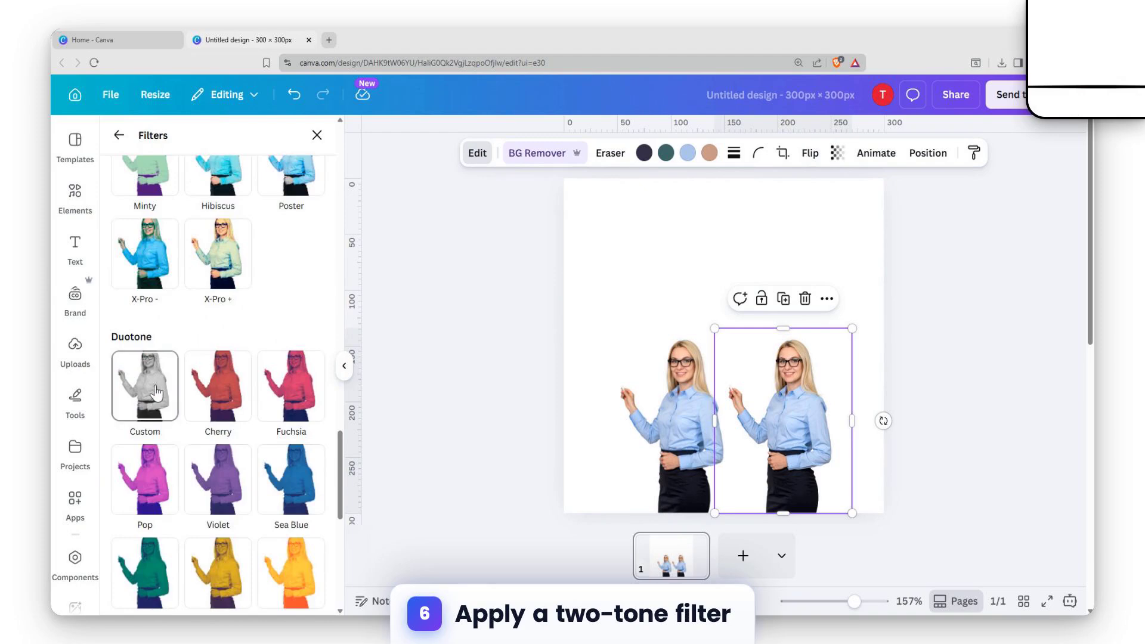
click(145, 415)
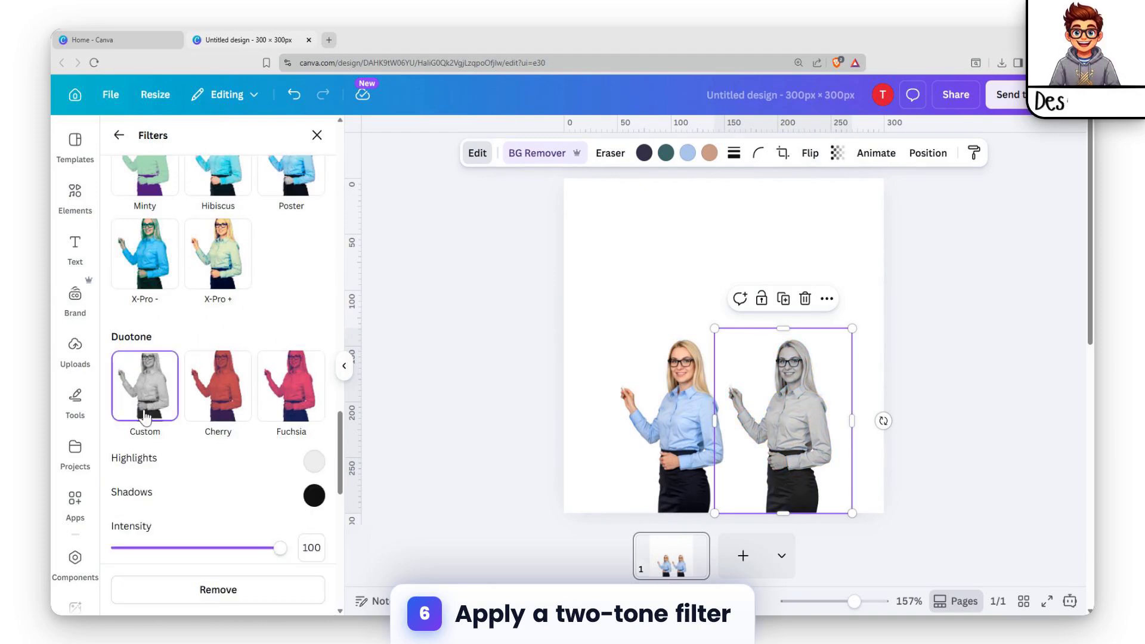
Set the Duotone highlights colour to bright yellow, #FFF500.
click(311, 469)
drag(336, 400, 348, 401)
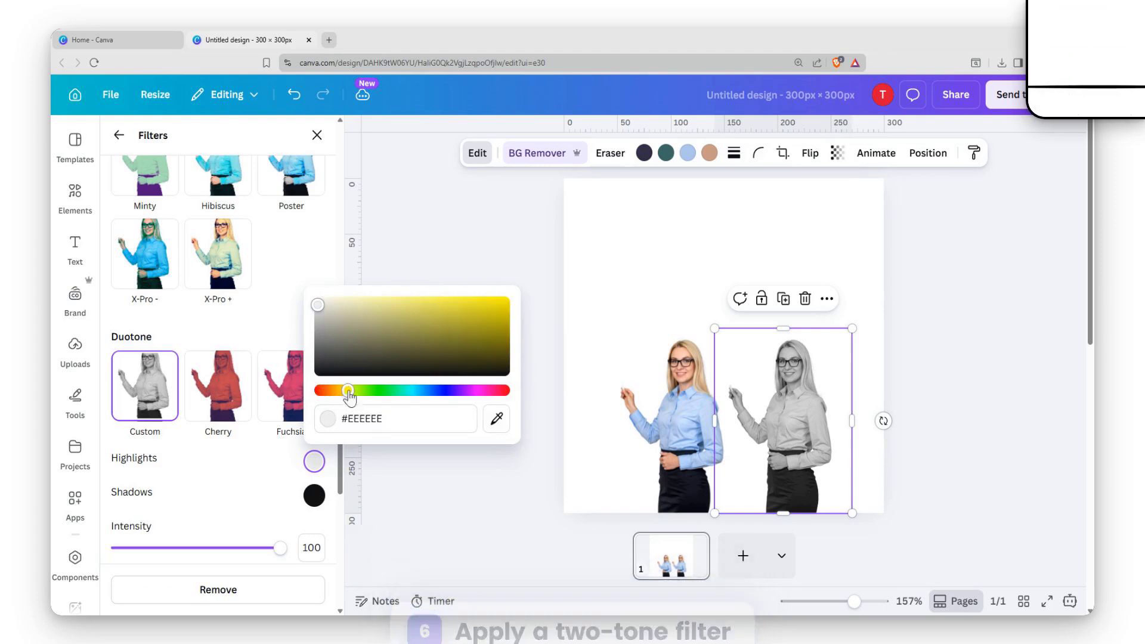
click(495, 305)
drag(500, 309, 514, 303)
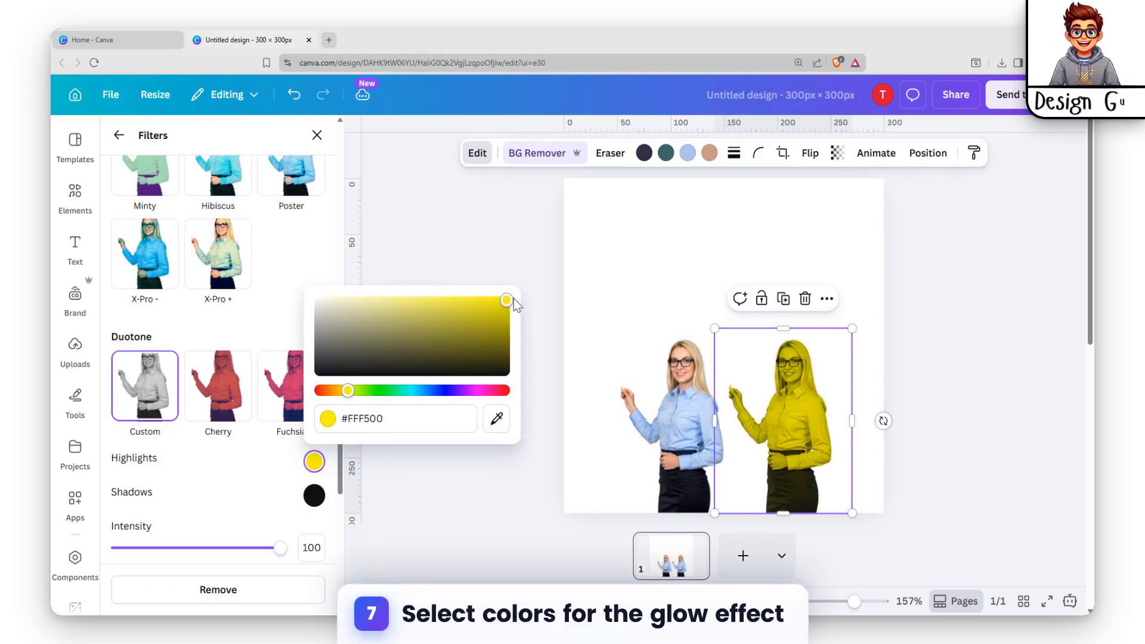
Set the Duotone shadows colour to a bright yellow, #FBFF2E.
click(312, 494)
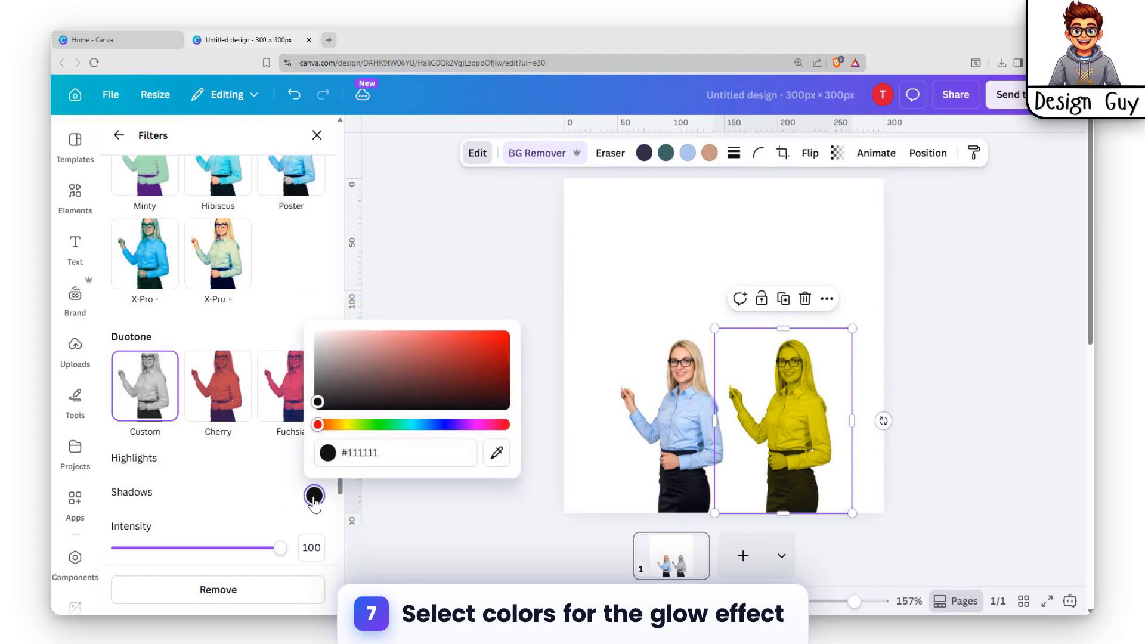
click(496, 460)
click(355, 483)
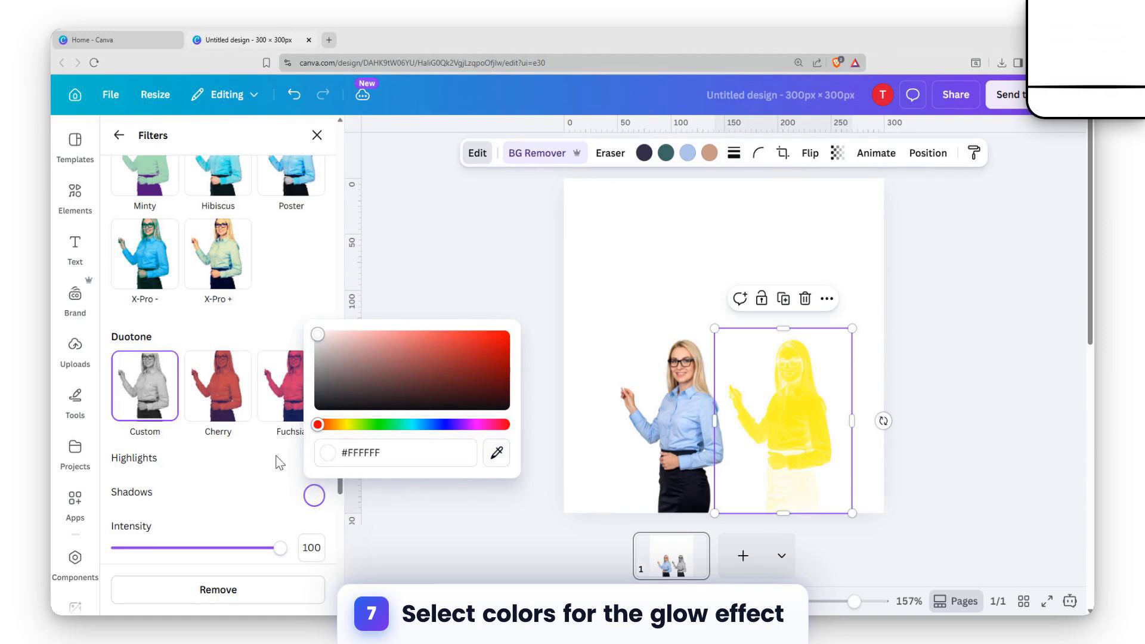
click(349, 425)
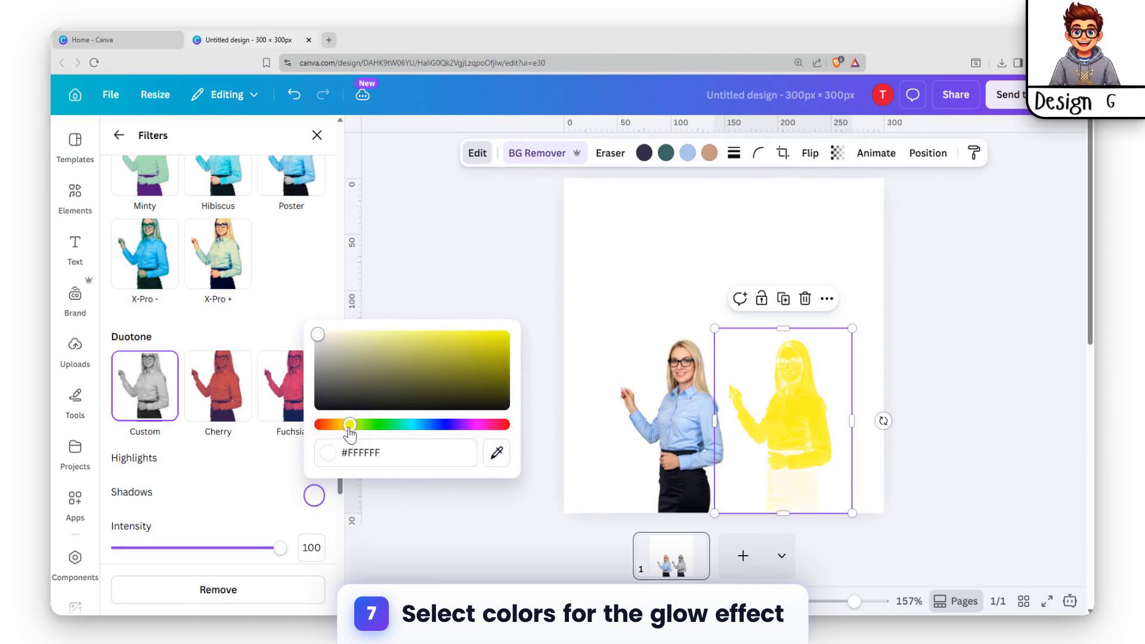
drag(463, 361, 455, 334)
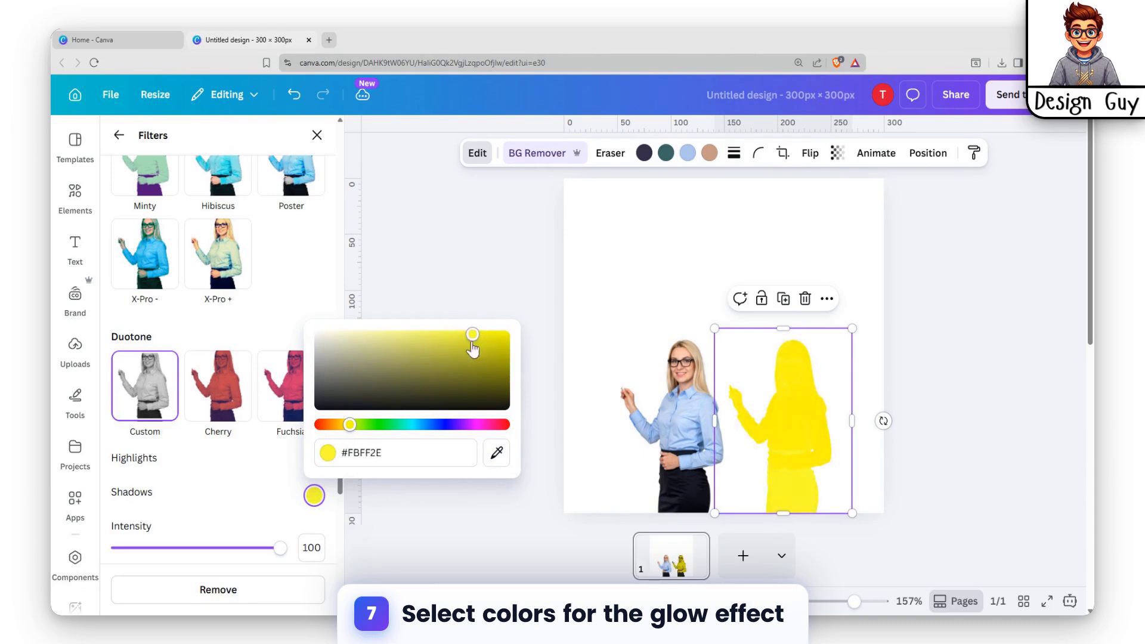
click(261, 504)
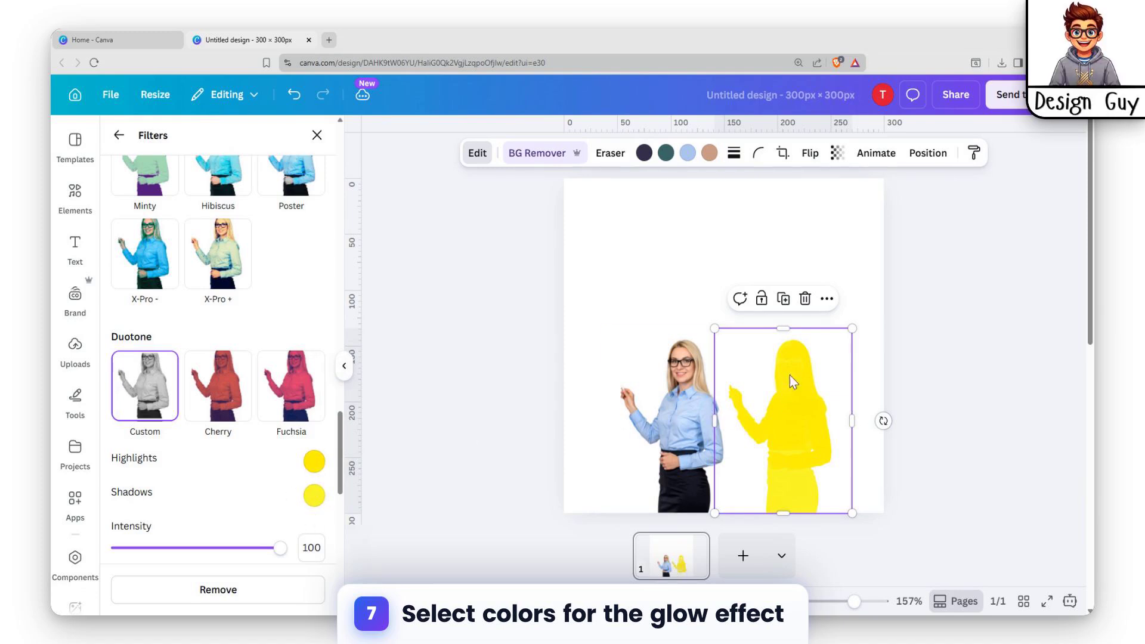
click(479, 154)
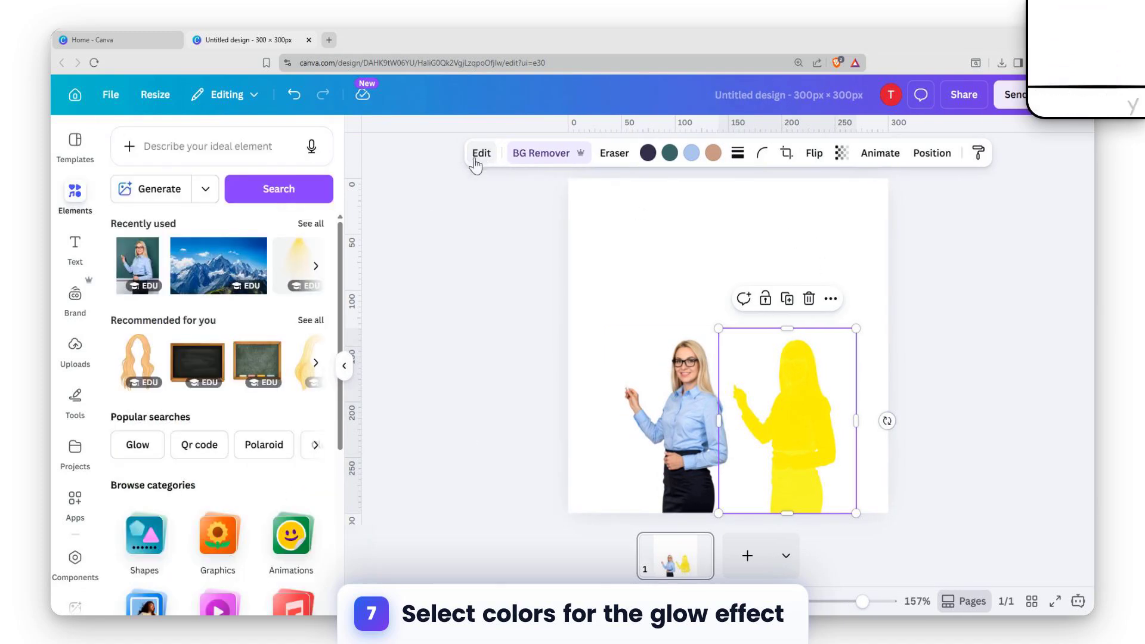
click(481, 155)
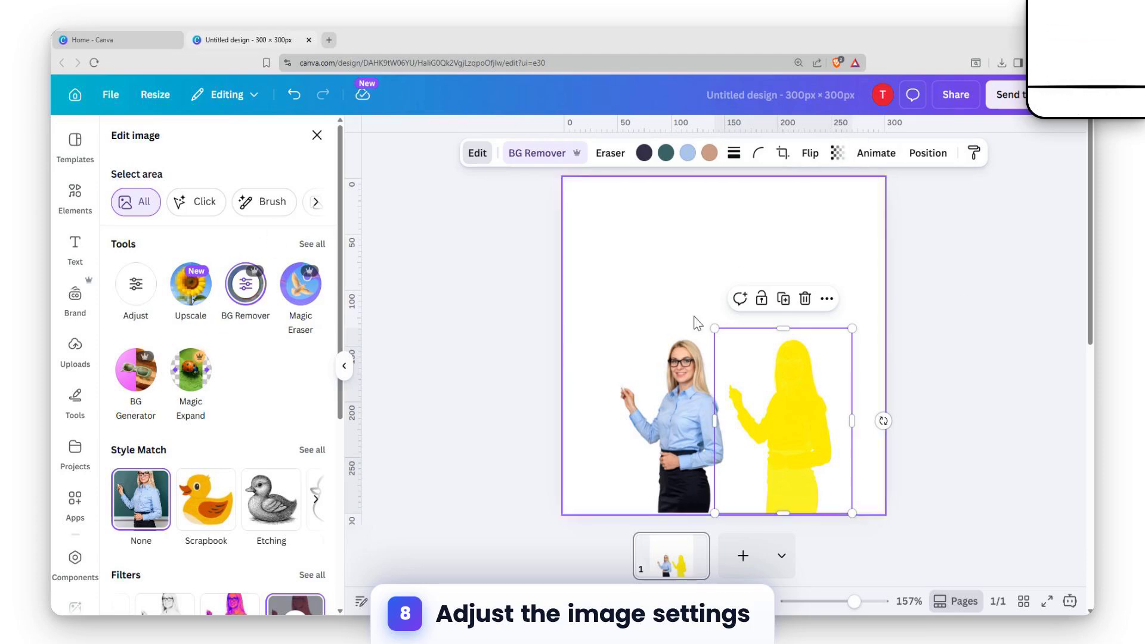
scroll(228, 337, down, 5)
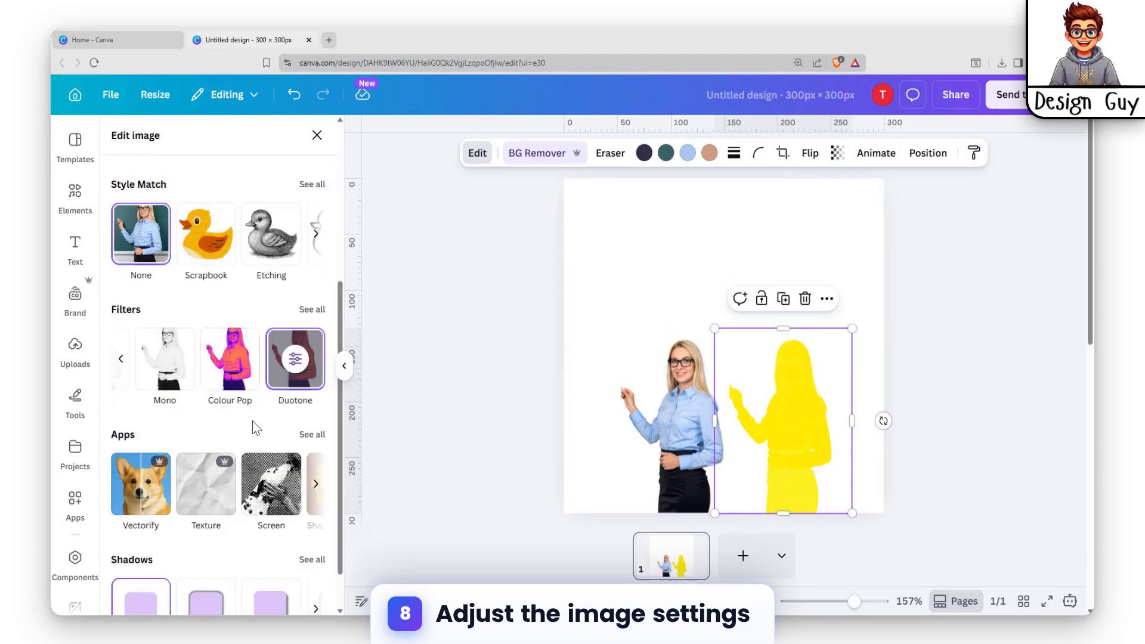
scroll(252, 447, up, 3)
scroll(262, 411, up, 2)
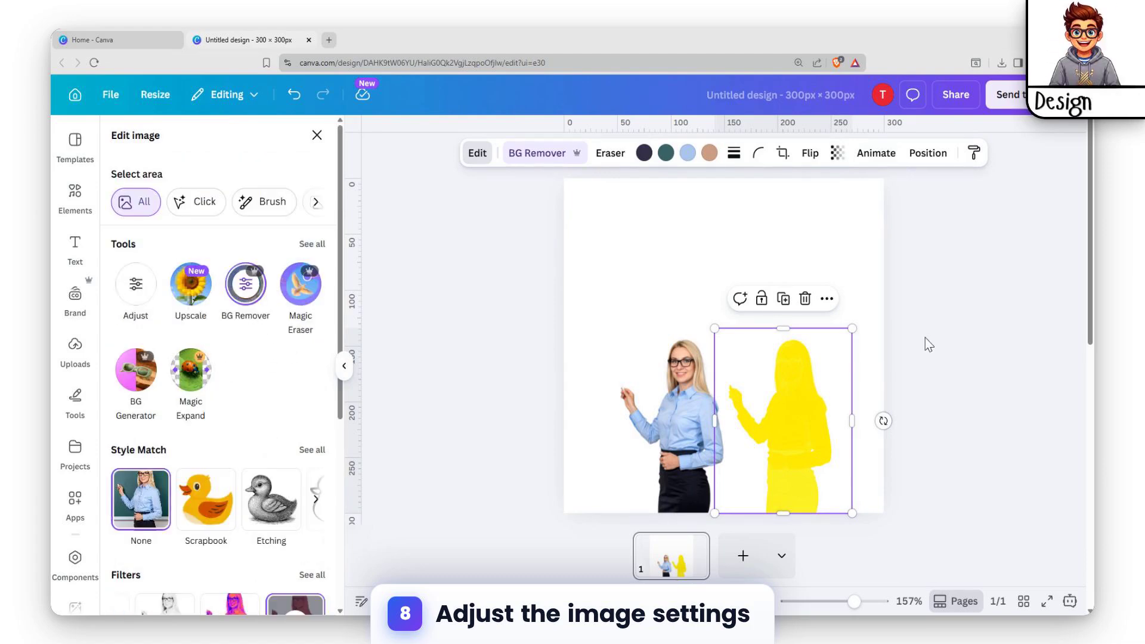
click(812, 289)
click(800, 374)
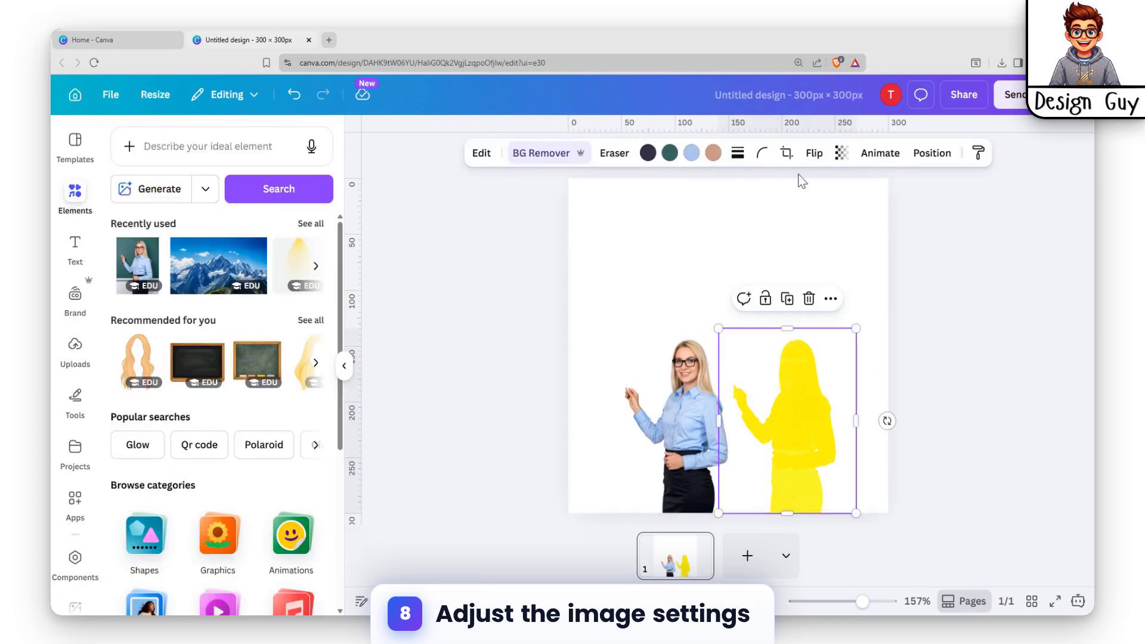
Blur the whole image of the yellow copy with an intensity of 95.
click(481, 153)
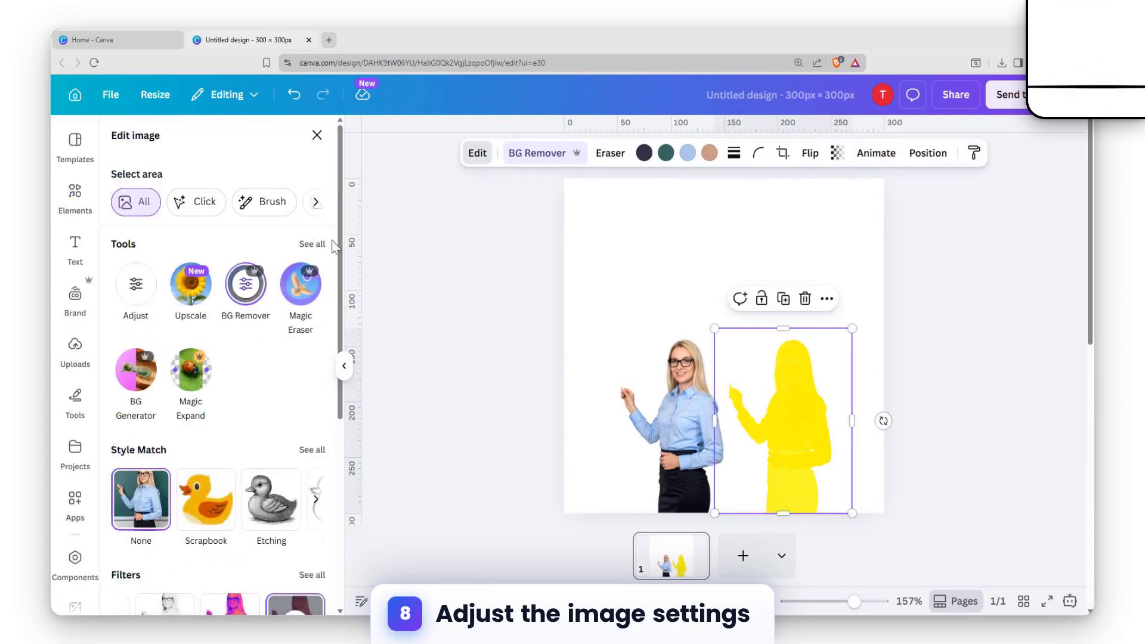
click(311, 245)
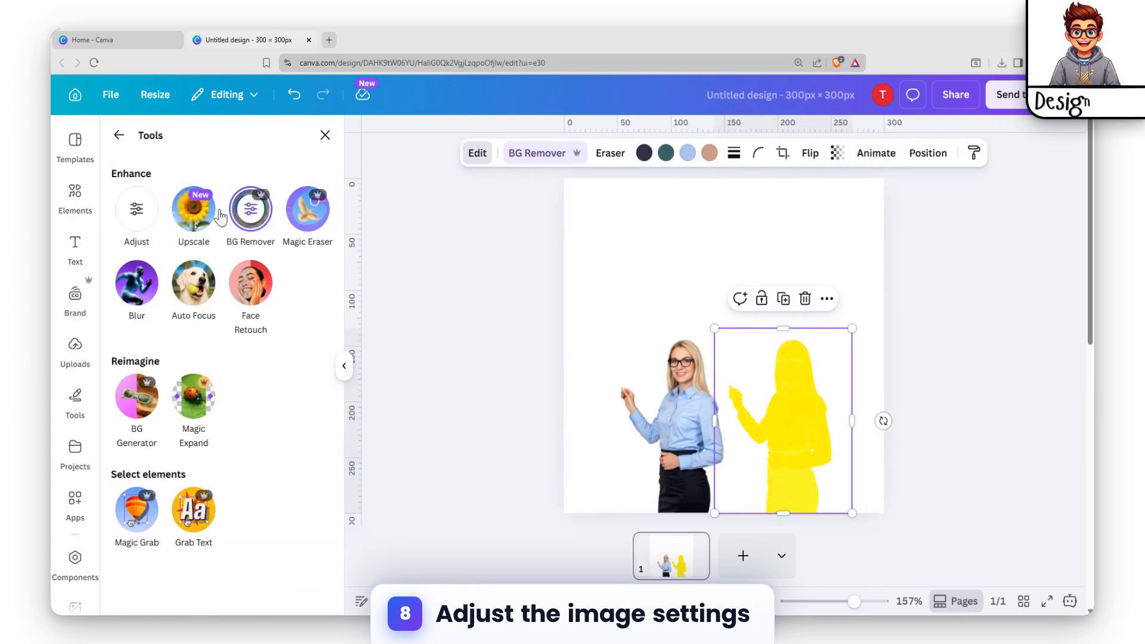
click(137, 281)
click(253, 194)
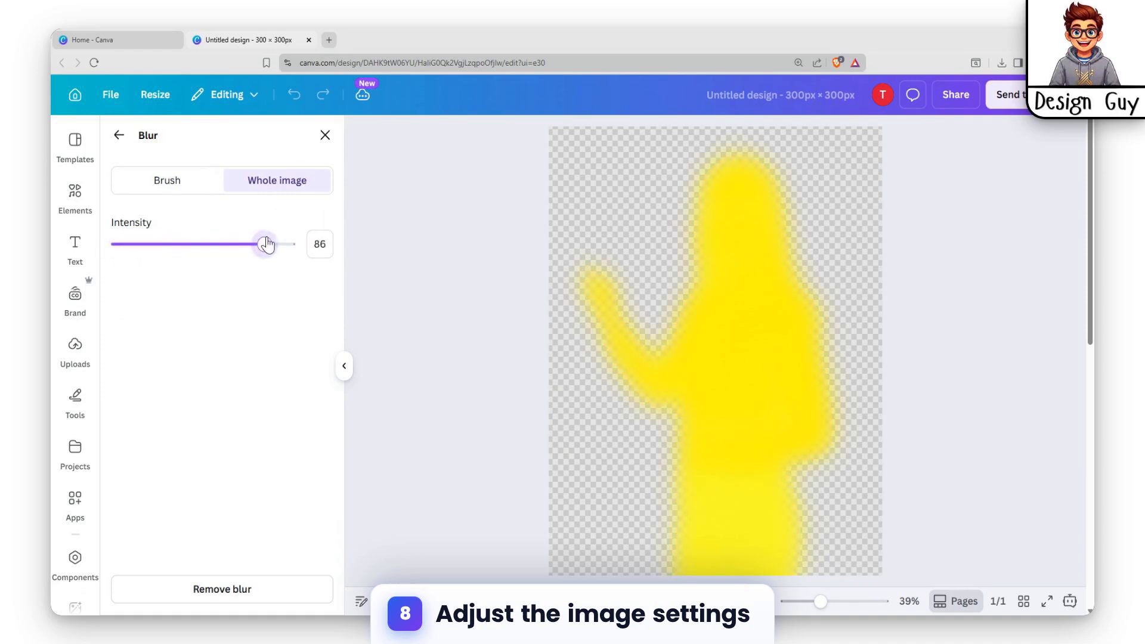
drag(273, 245, 274, 245)
click(320, 244)
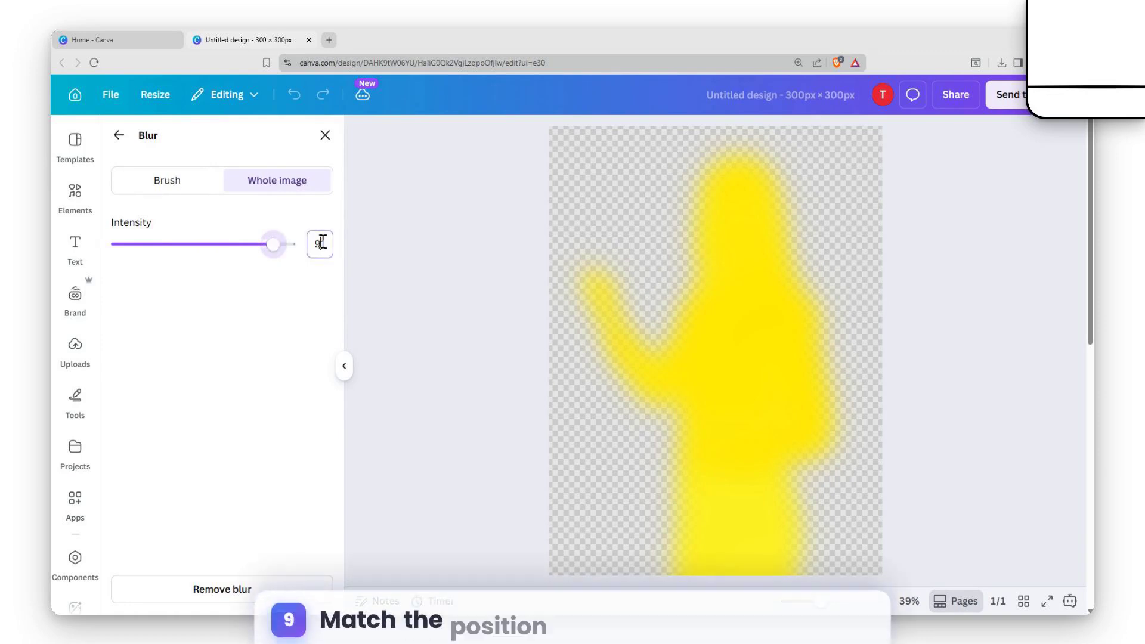
text(95)
key(Return)
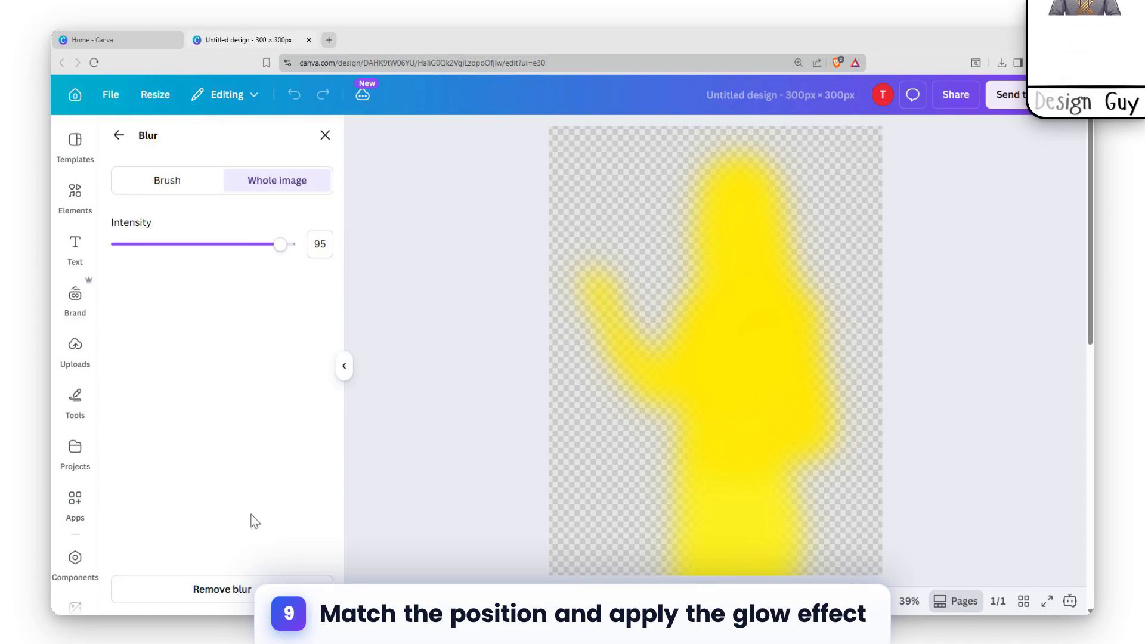
click(109, 138)
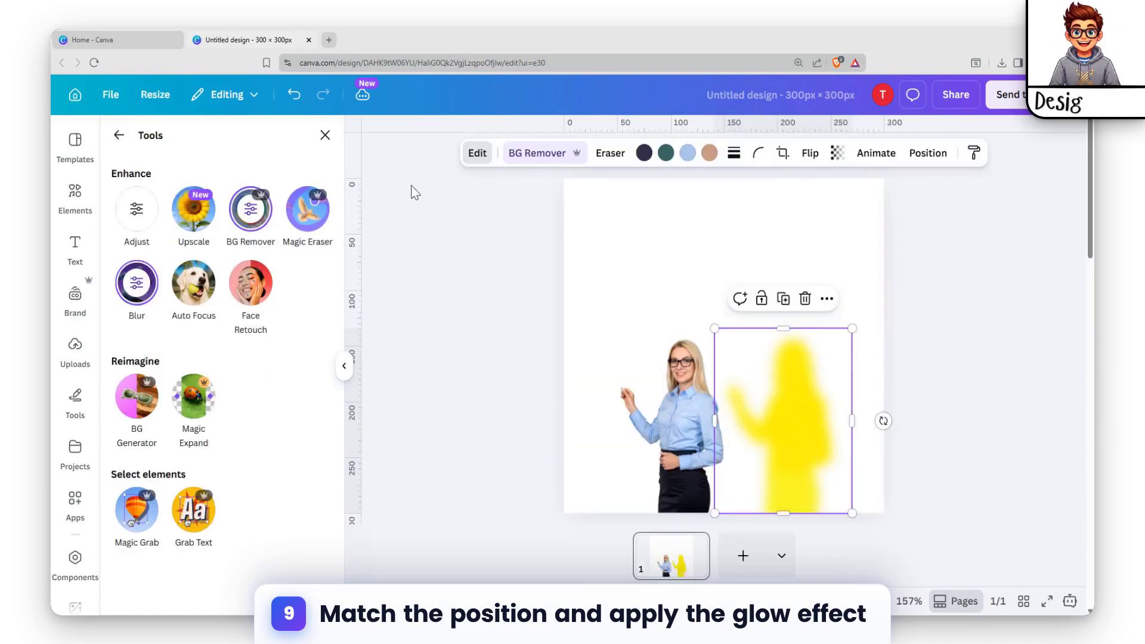
Bring the original cutout in front of the blurred yellow copy and align it exactly over that copy.
click(684, 424)
mouse_move(674, 427)
mouse_down()
mouse_move(771, 421)
mouse_move(686, 419)
mouse_up()
click(927, 153)
click(279, 169)
drag(221, 300, 234, 242)
drag(695, 393, 796, 405)
click(874, 300)
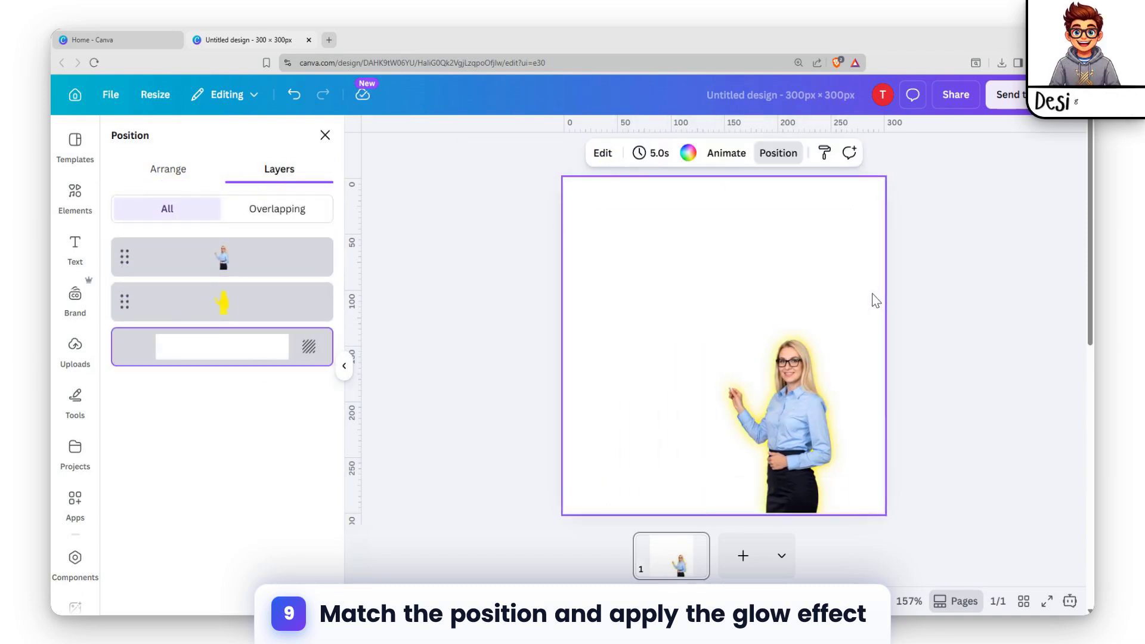
Group the cutout with its yellow glow, enlarge the group and position it on the page's left side.
drag(657, 299, 872, 514)
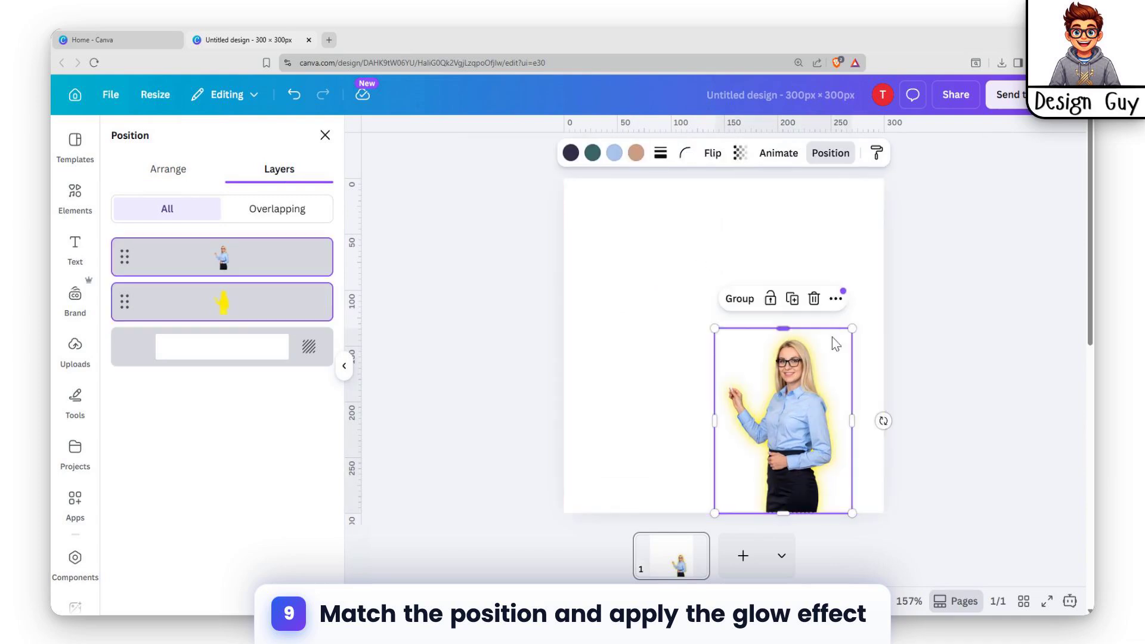
click(739, 301)
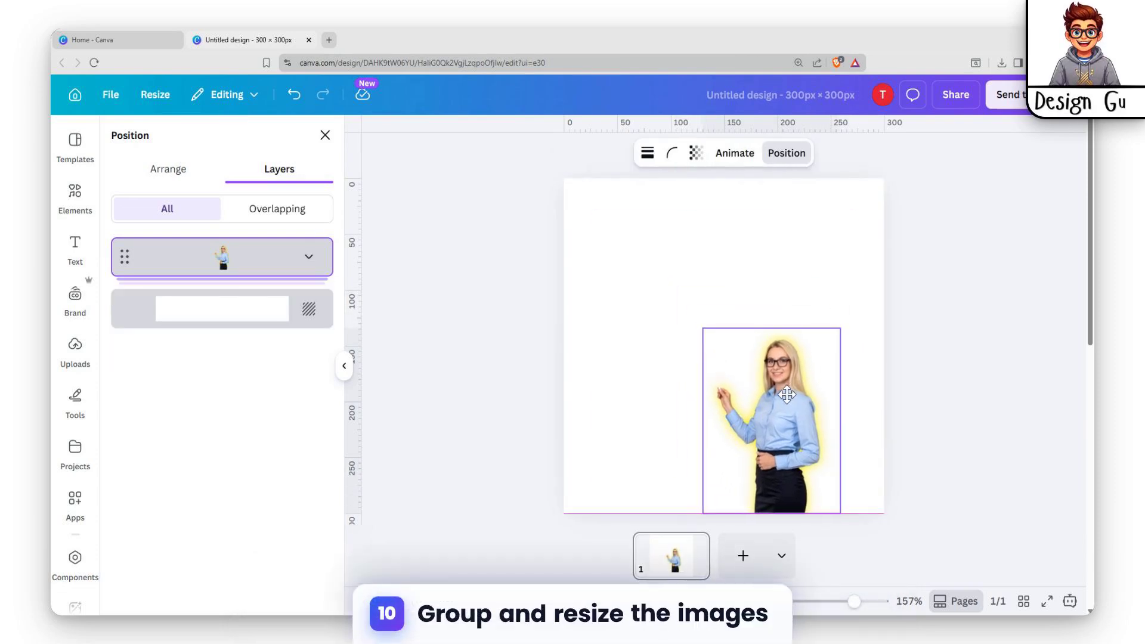
click(786, 395)
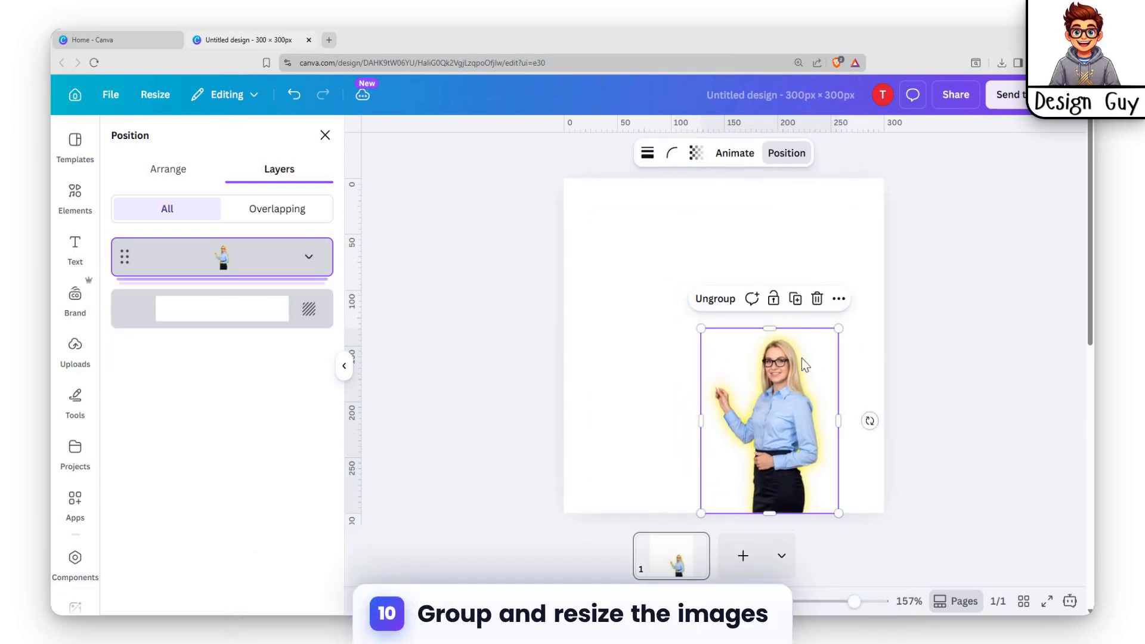
drag(829, 333, 861, 296)
drag(782, 366, 698, 368)
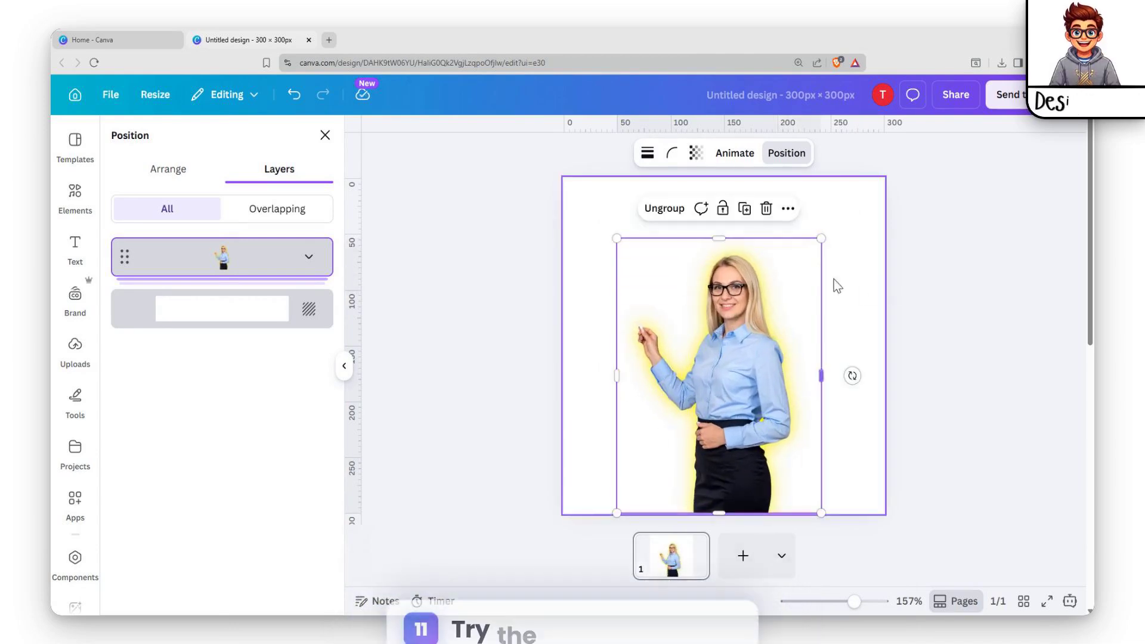
click(863, 293)
drag(749, 330, 800, 341)
Add the chalkboard photo again, with its background removed, on the right side of the page.
click(74, 194)
click(137, 265)
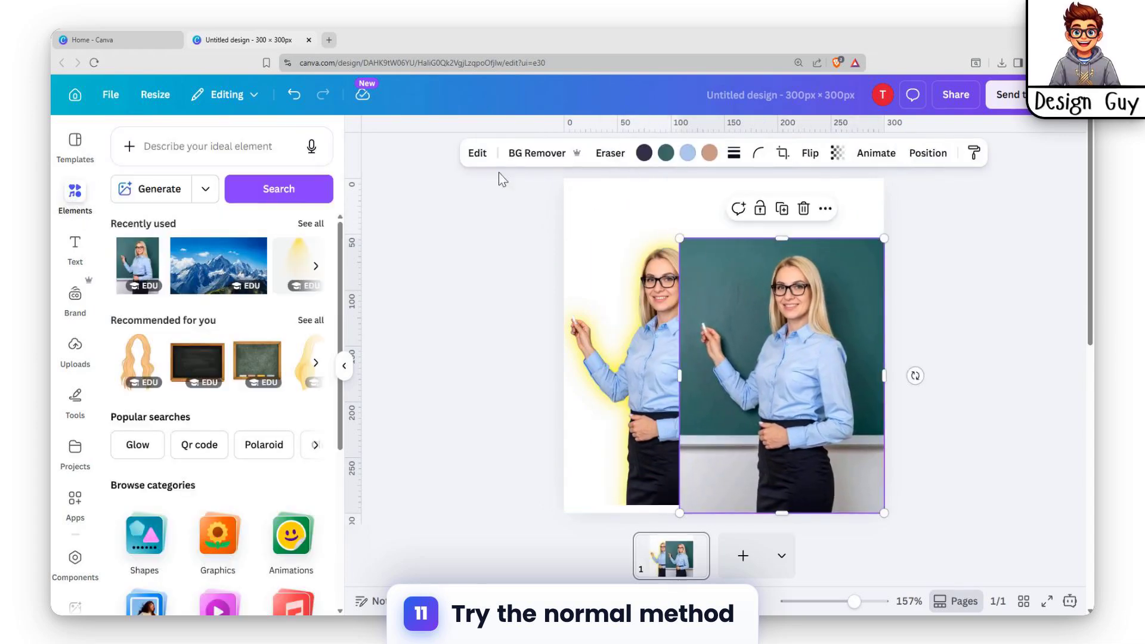
click(548, 161)
drag(821, 322, 846, 323)
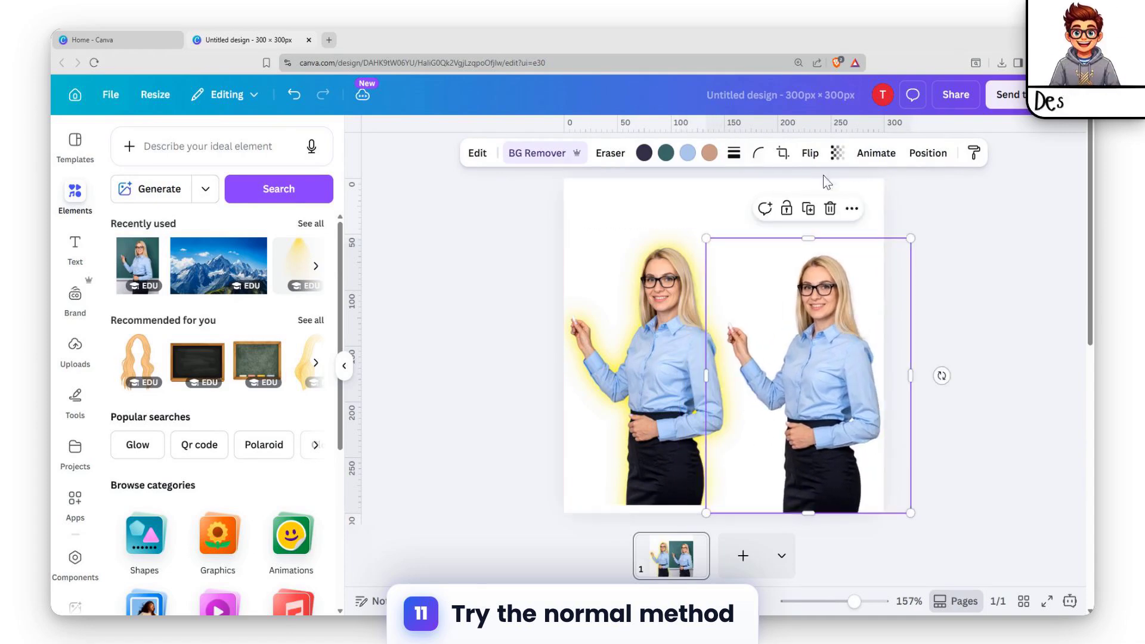
Apply the Glow shadow to the right cutout and set its colour to yellow #EBEF3E.
click(479, 156)
scroll(239, 334, down, 5)
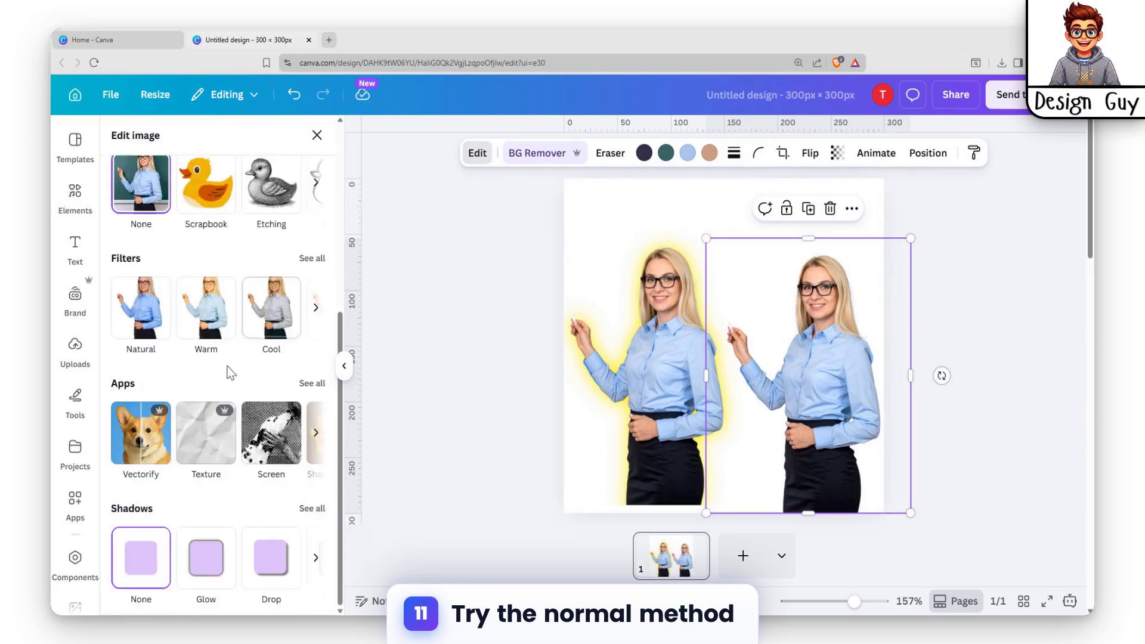
click(212, 558)
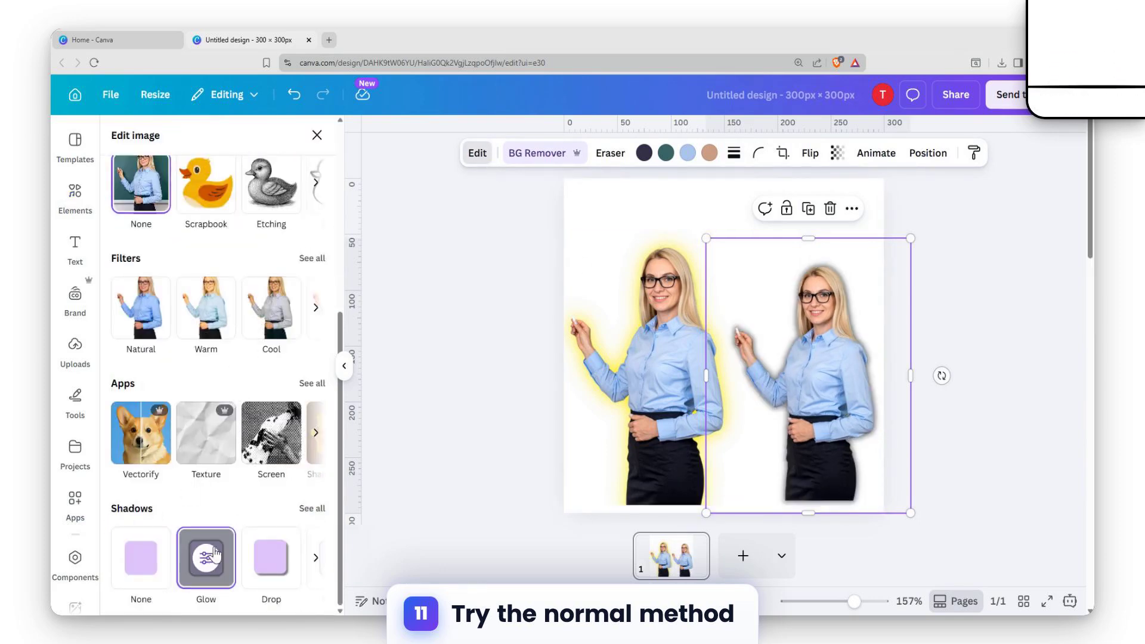
click(206, 557)
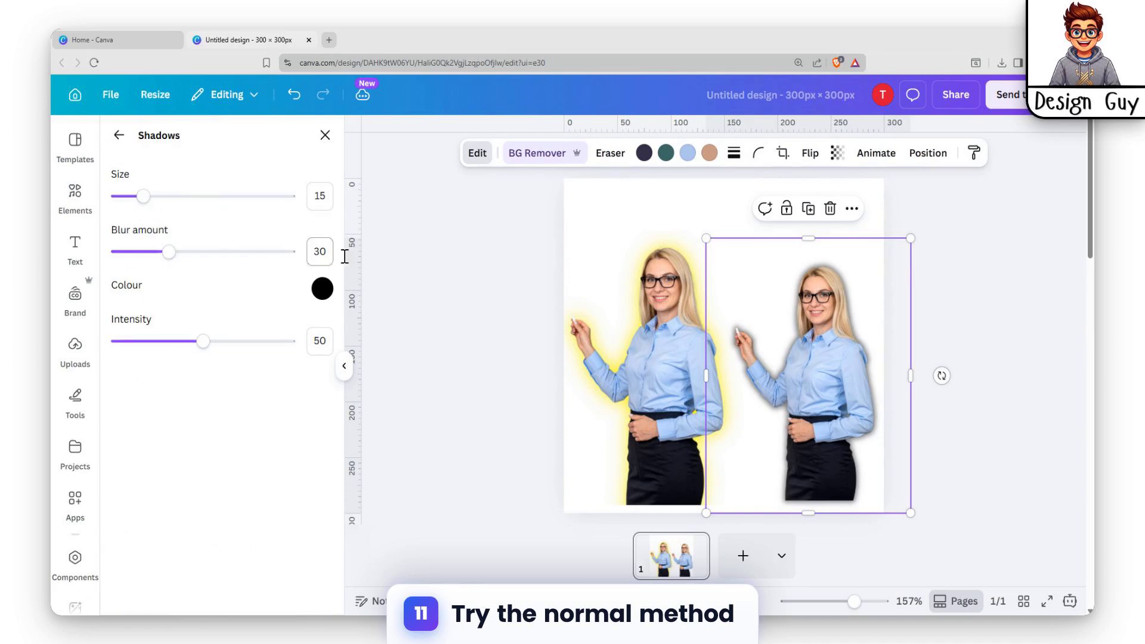
click(322, 288)
click(358, 411)
click(465, 325)
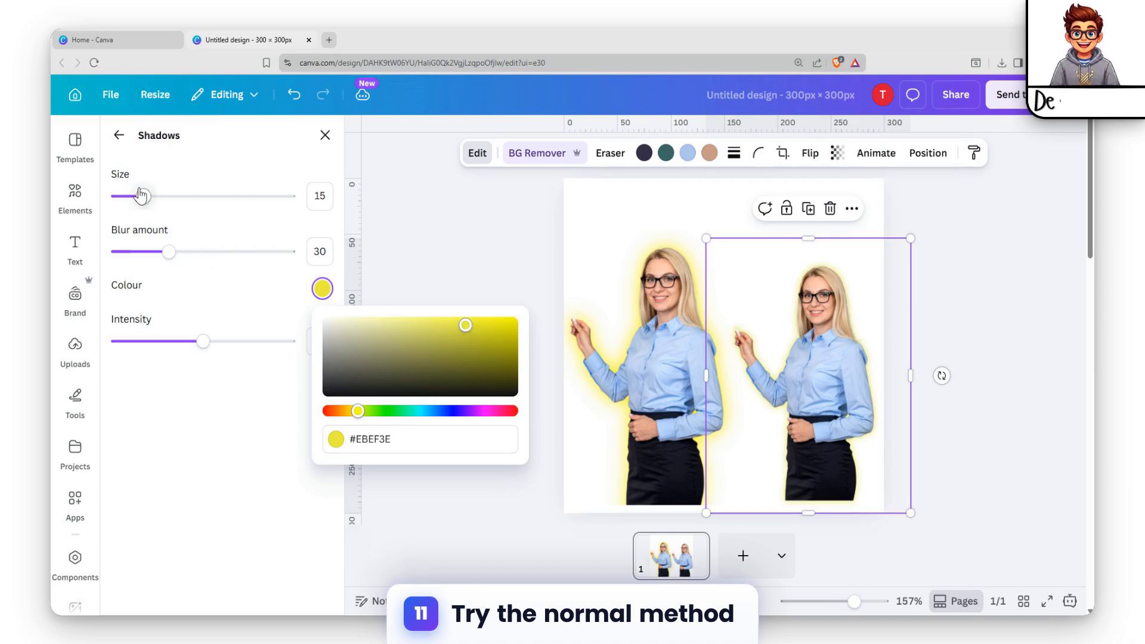
Set the right cutout's glow size to 75, blur amount to 95 and intensity to 62.
drag(143, 196, 161, 195)
mouse_move(253, 207)
mouse_down()
mouse_move(169, 205)
mouse_move(246, 211)
mouse_up()
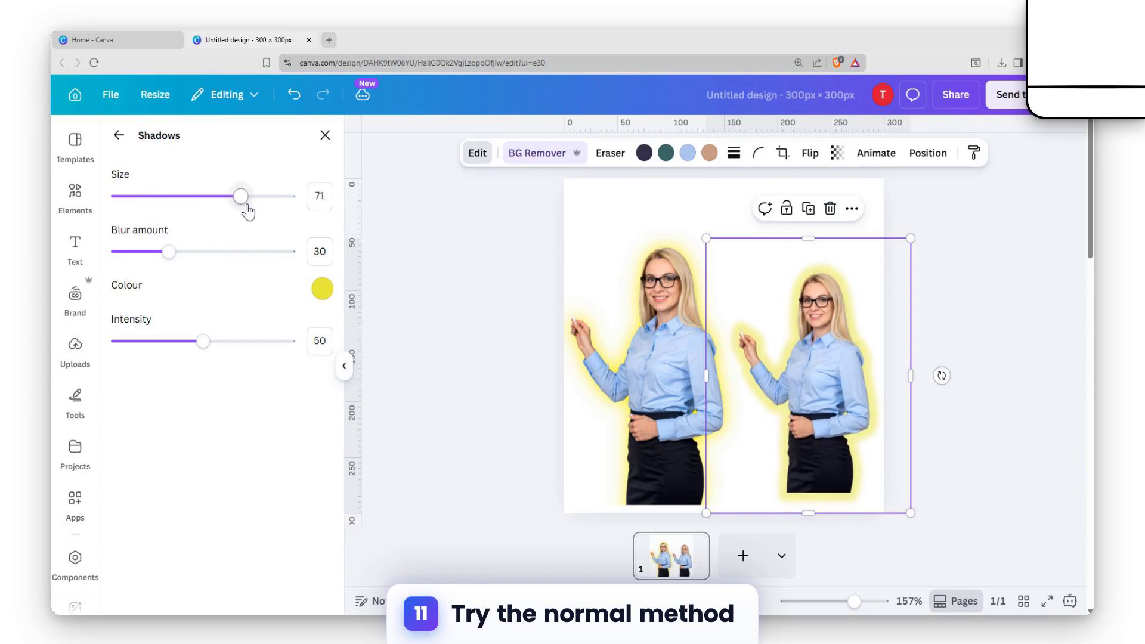
drag(177, 266, 272, 257)
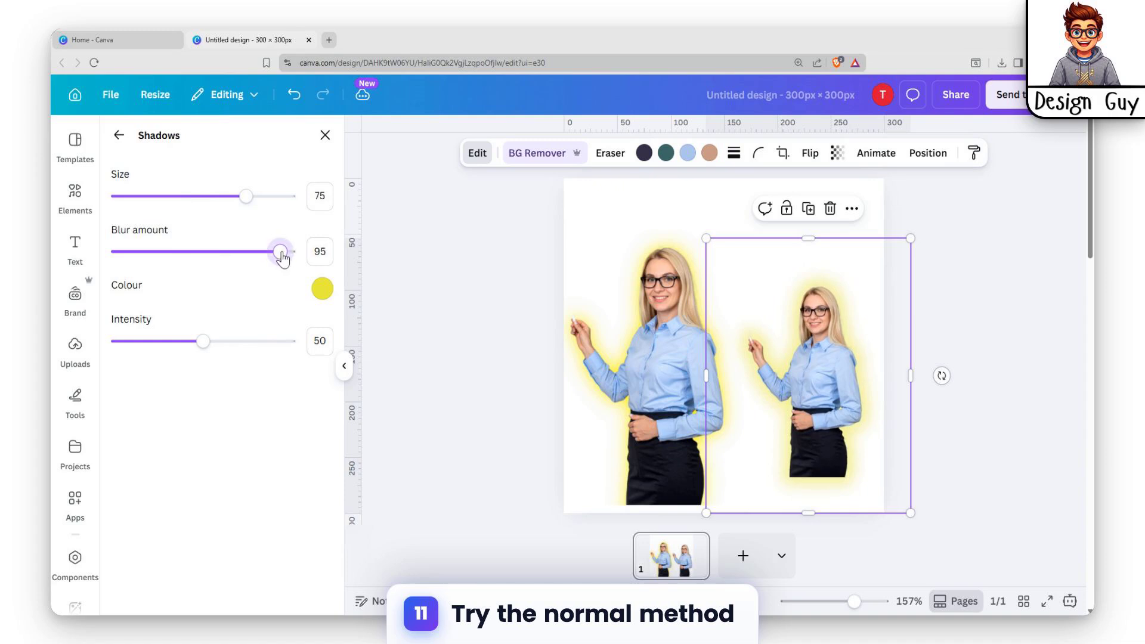
drag(203, 341, 256, 343)
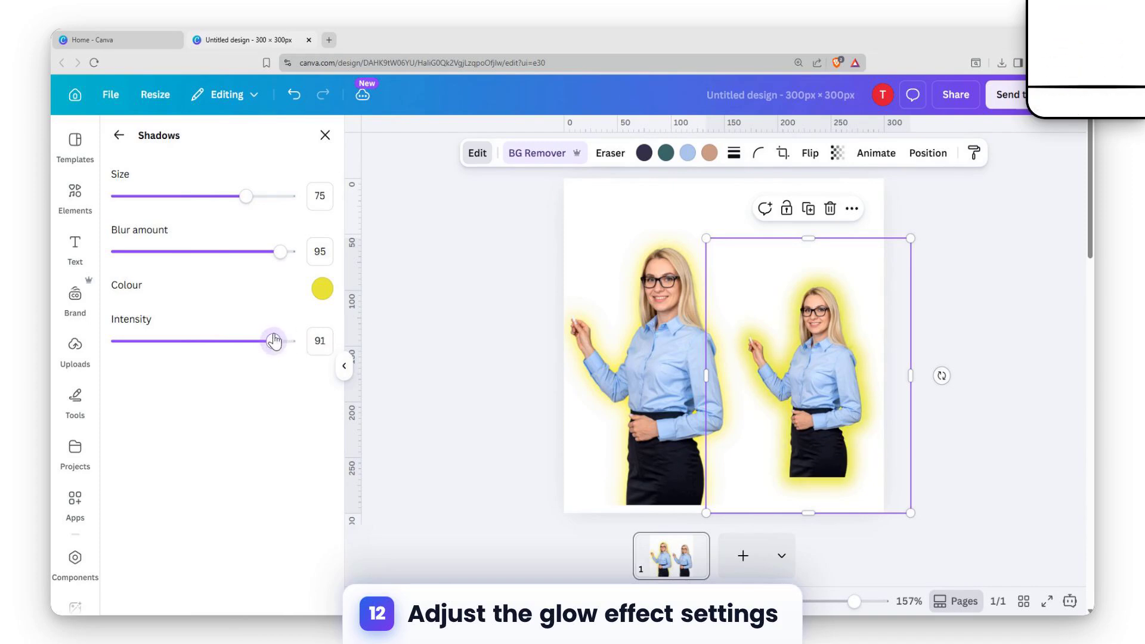
drag(245, 341, 223, 341)
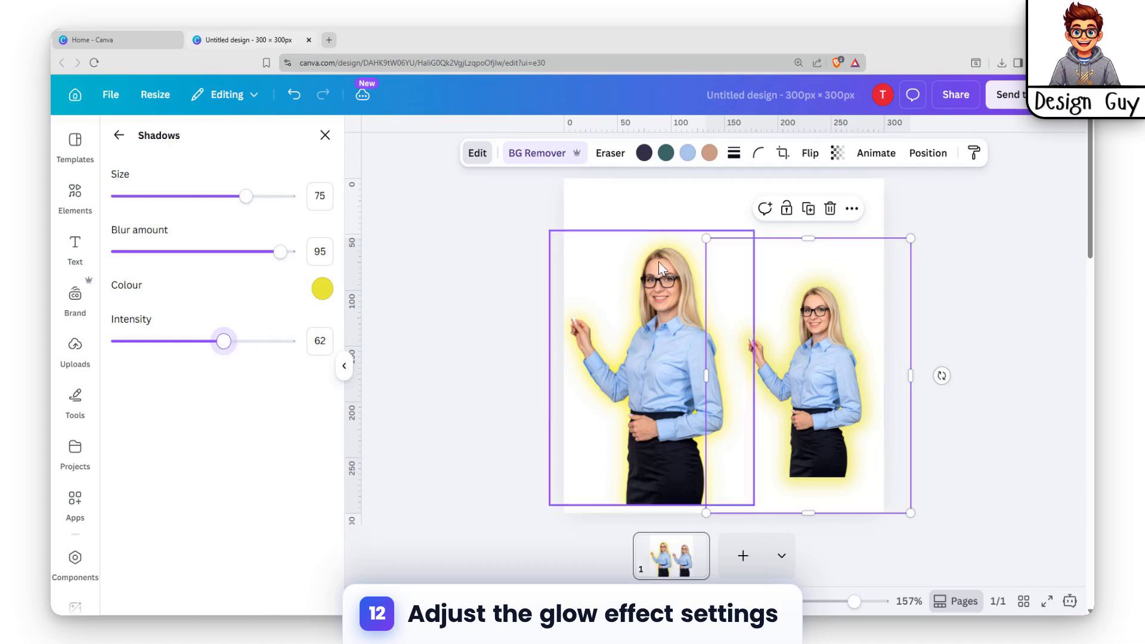
Enlarge the right cutout until its figure roughly matches the height of the left one and reaches the page's bottom edge.
drag(706, 238, 676, 198)
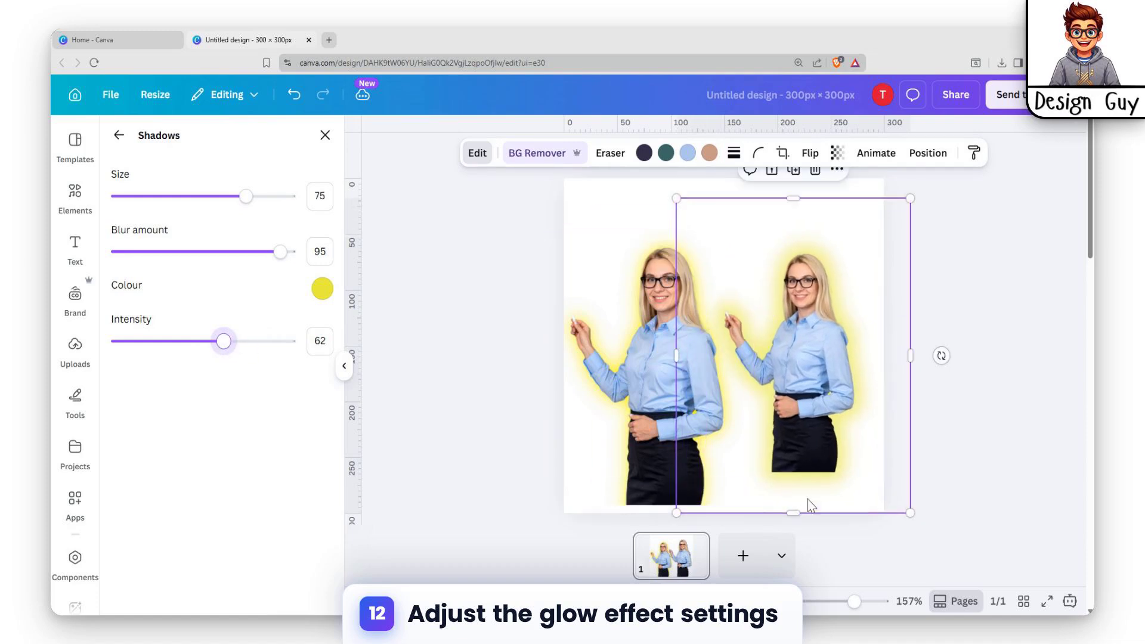
drag(911, 513, 945, 572)
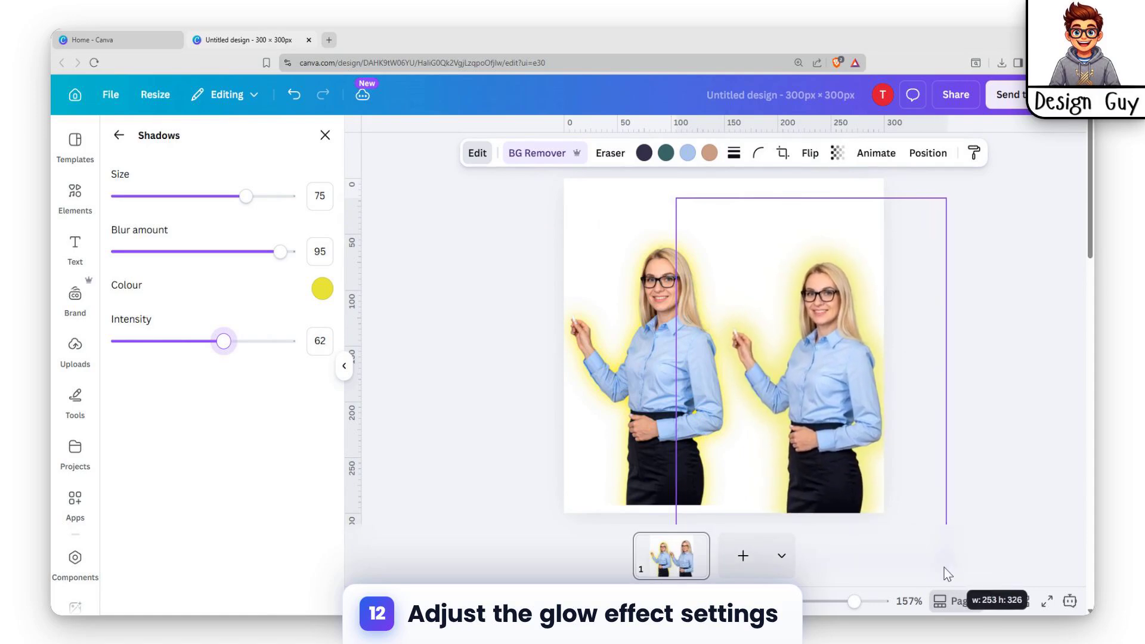
drag(676, 198, 646, 201)
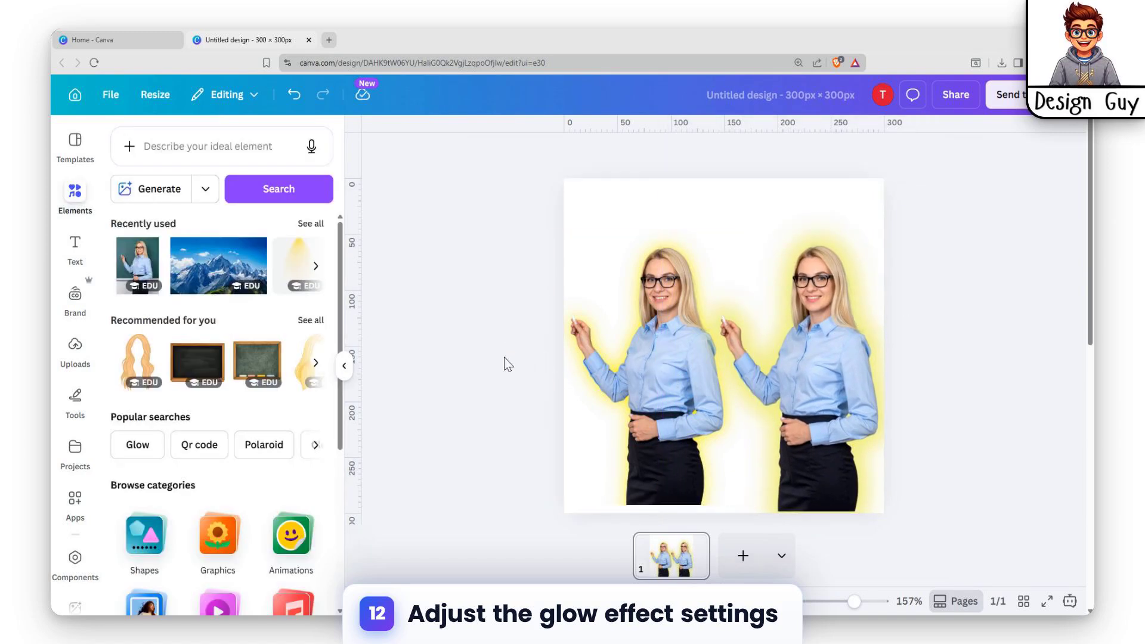
Compare the left cutout's blurred-copy glow with the right cutout's built-in glow up close, including the Glow shadow settings.
scroll(712, 402, up, 3)
scroll(712, 401, up, 2)
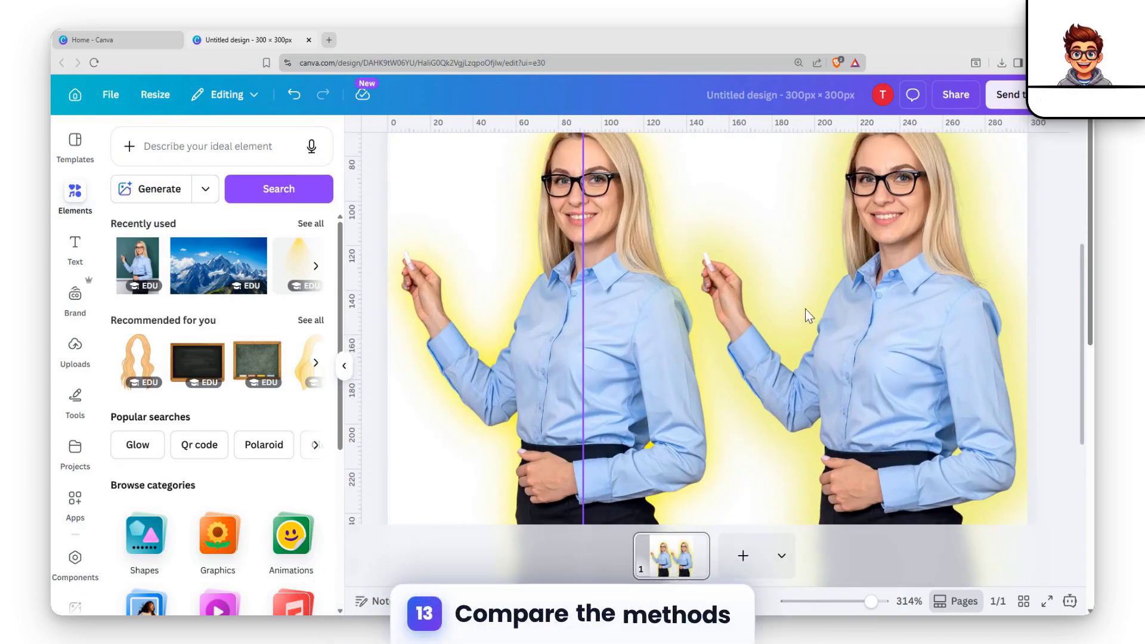
scroll(808, 251, up, 1)
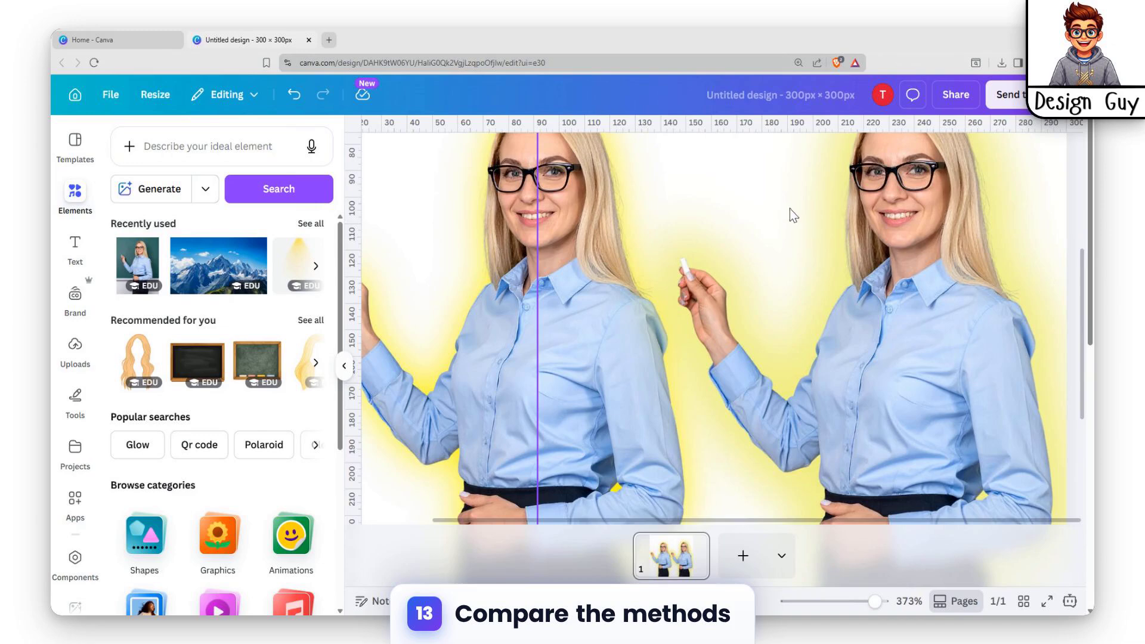
scroll(793, 213, down, 3)
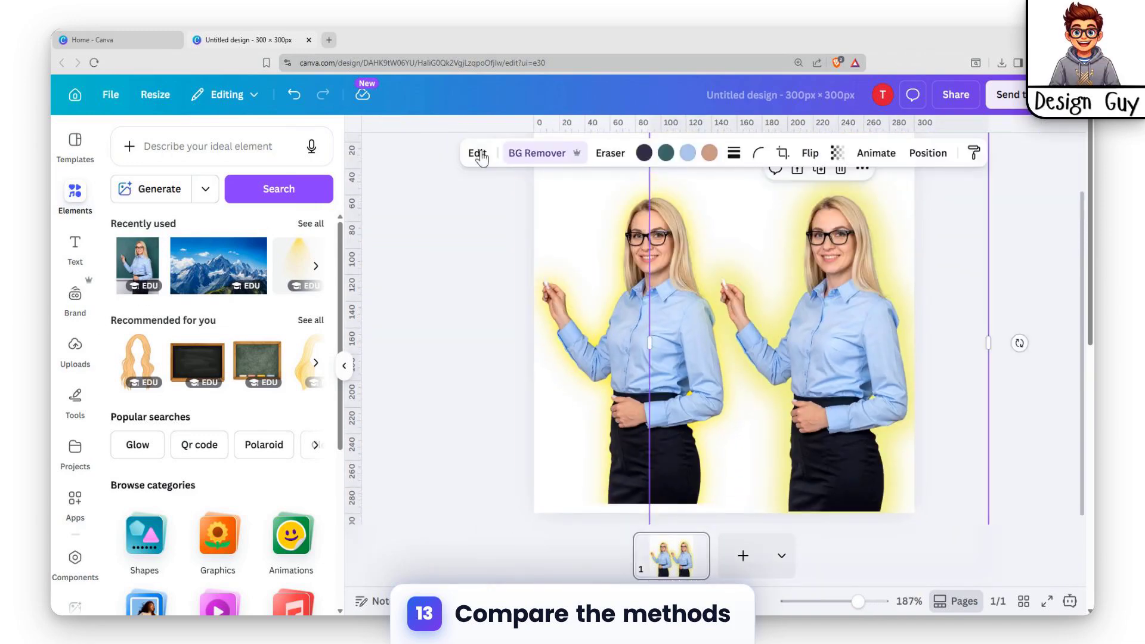
click(475, 153)
scroll(223, 420, down, 6)
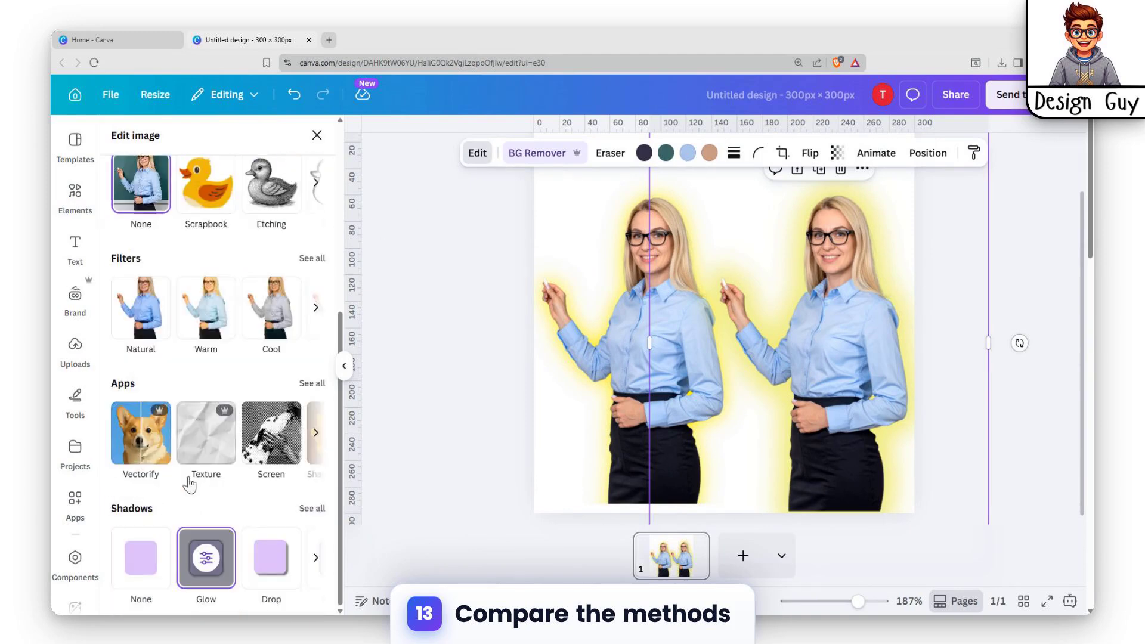
click(215, 563)
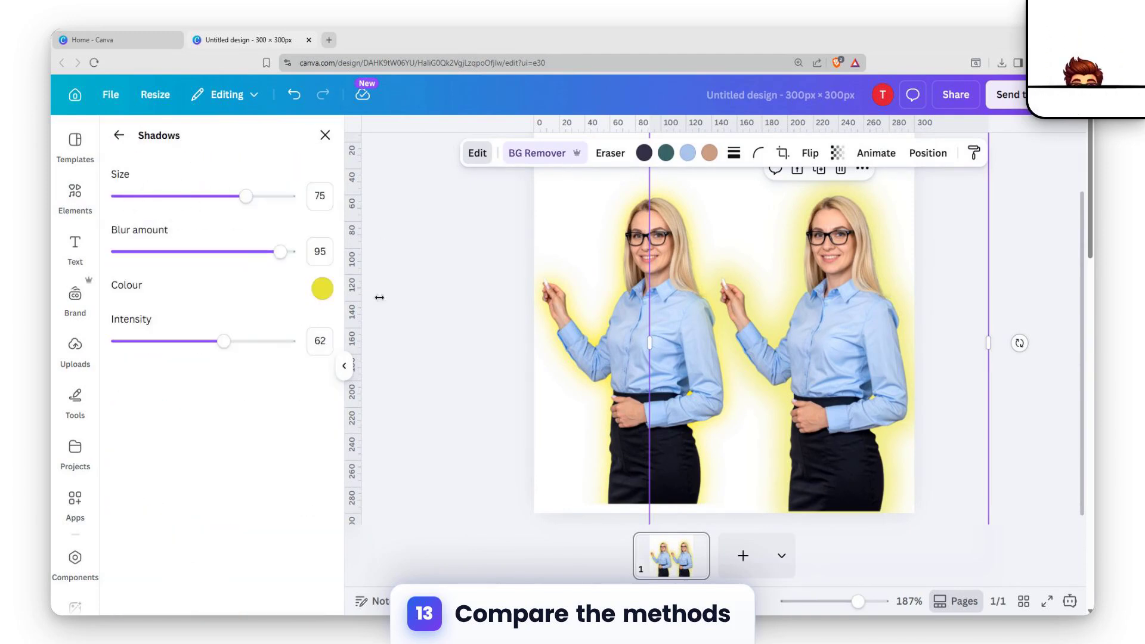
click(1022, 223)
click(548, 317)
scroll(473, 316, up, 2)
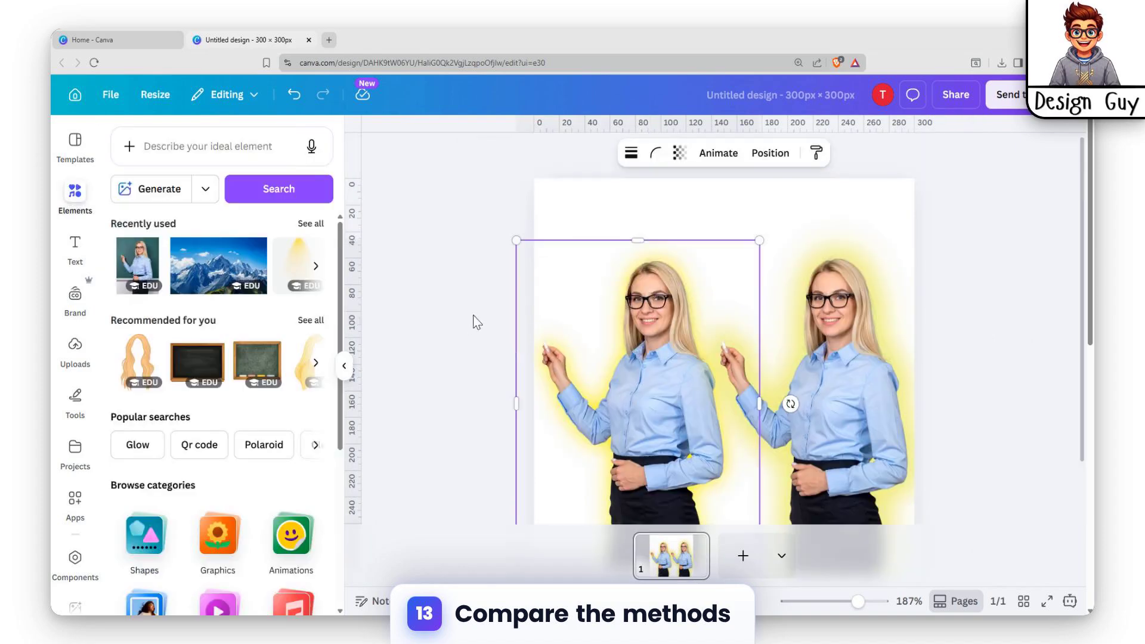
Shrink the right cutout from its upper-left corner to free space above it for text.
click(729, 279)
click(516, 253)
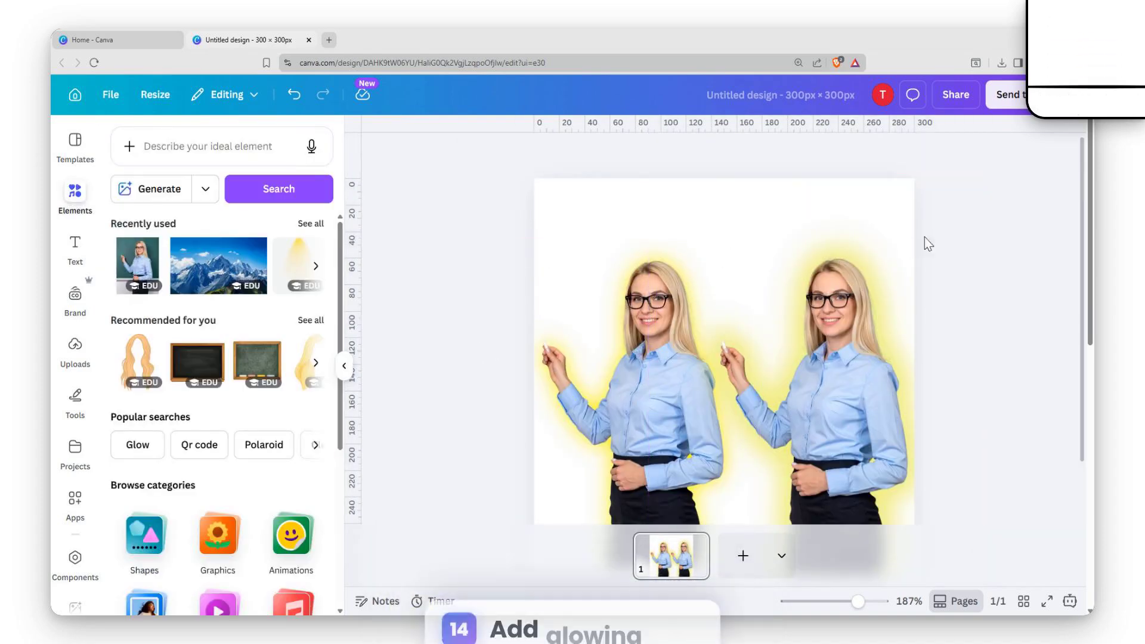
click(837, 236)
drag(649, 178, 706, 251)
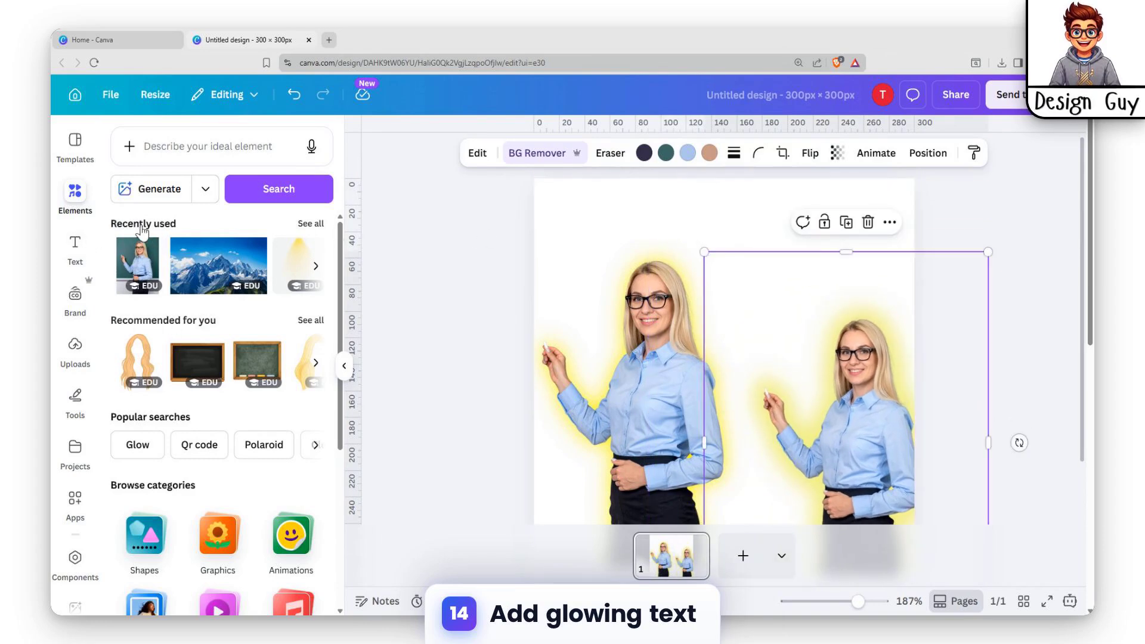
Add a heading above the two cutouts and replace its text with "Thumbnail".
click(75, 248)
drag(248, 316, 730, 228)
key(Escape)
double_click(731, 229)
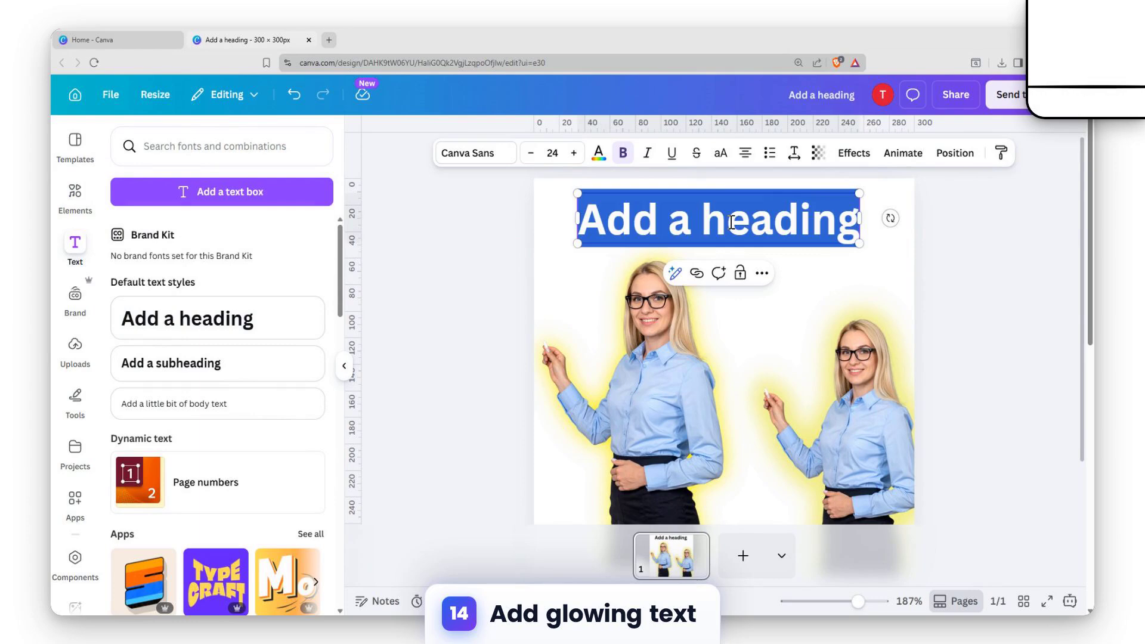
text(TH)
key(BackSpace)
text(umb)
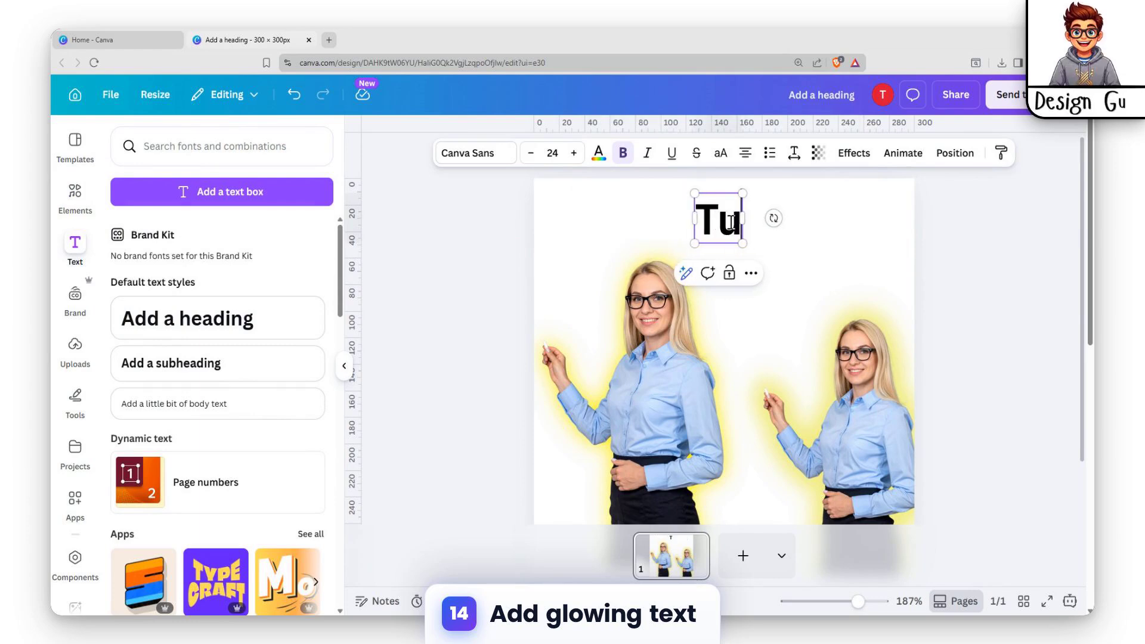
key(Left)
key(Left)
key(Left)
text(humbnail)
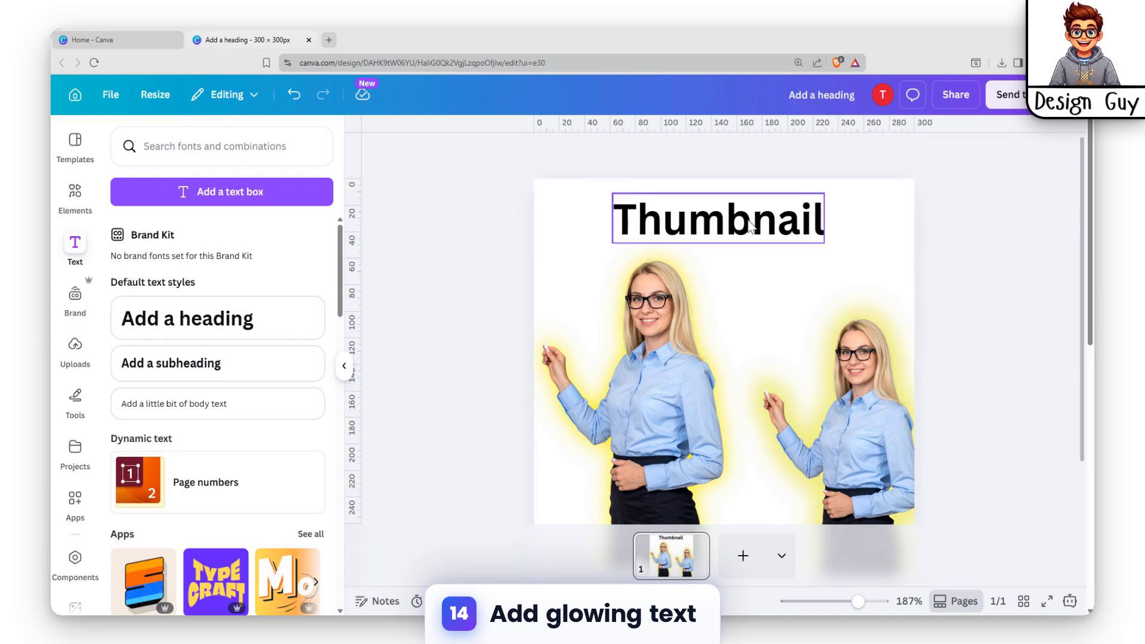
key(Escape)
Apply the Neon effect to the "Thumbnail" heading and colour the text light purple.
click(845, 159)
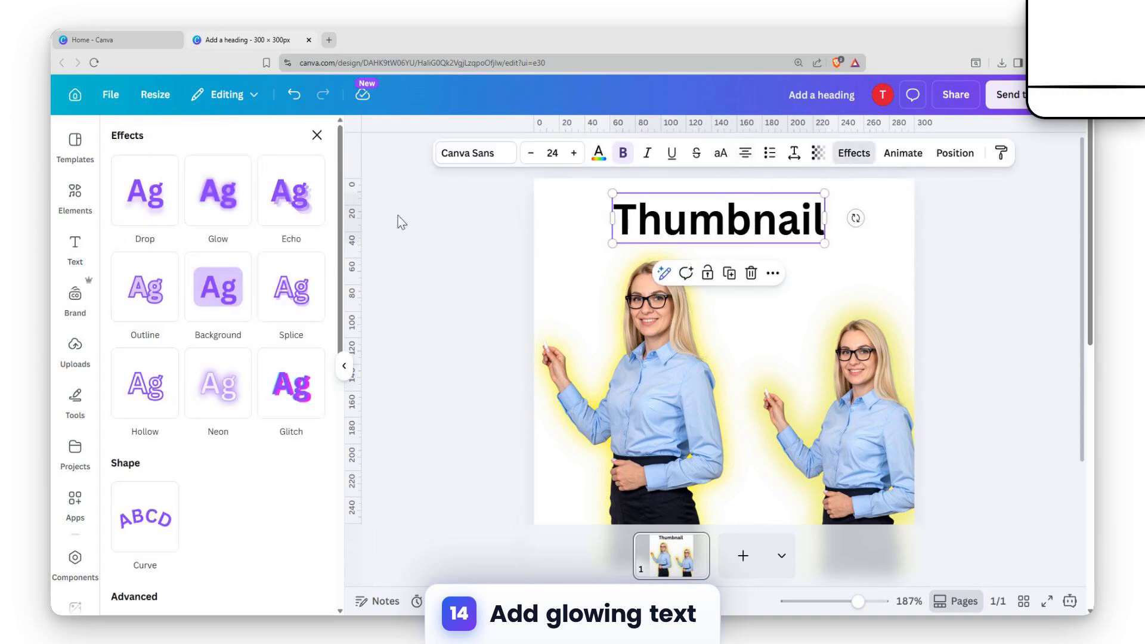
click(221, 409)
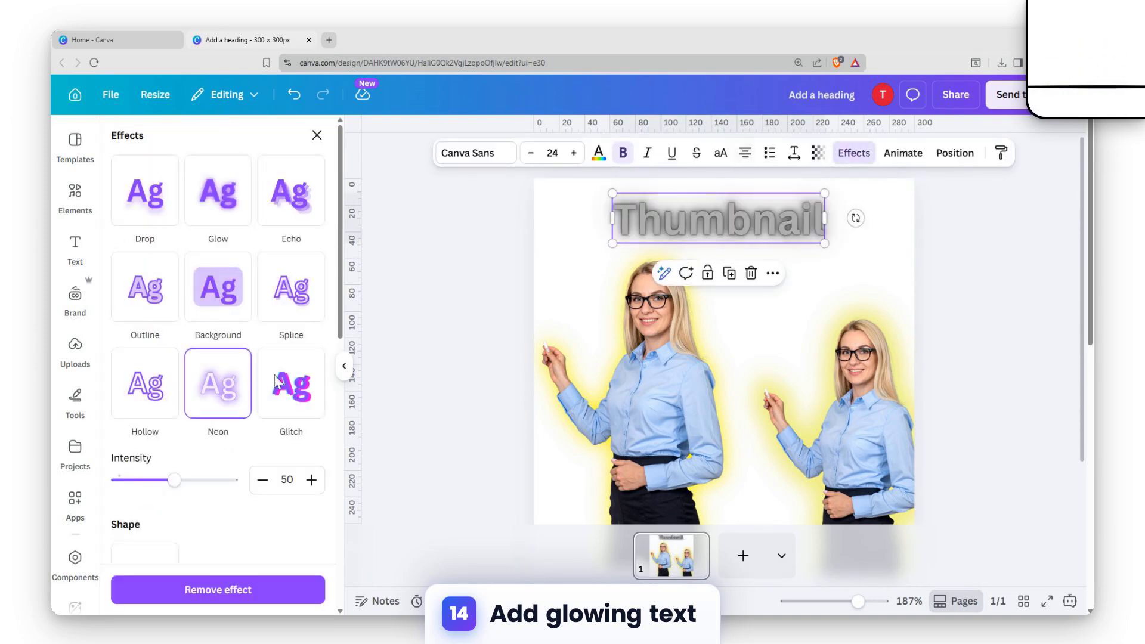
click(599, 153)
scroll(240, 332, down, 3)
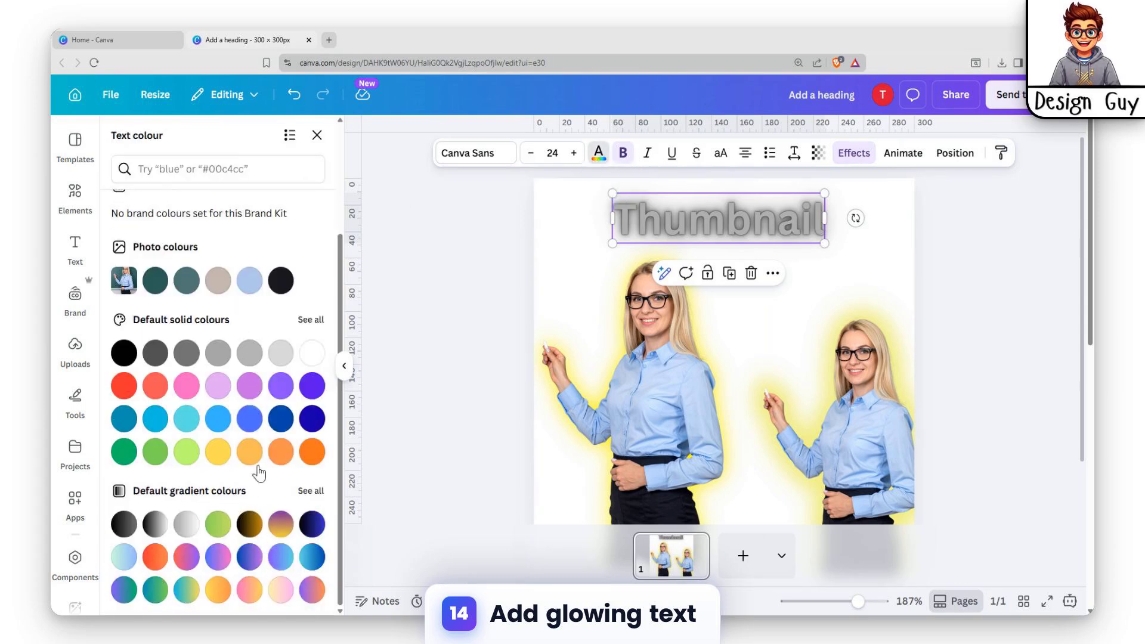
click(218, 386)
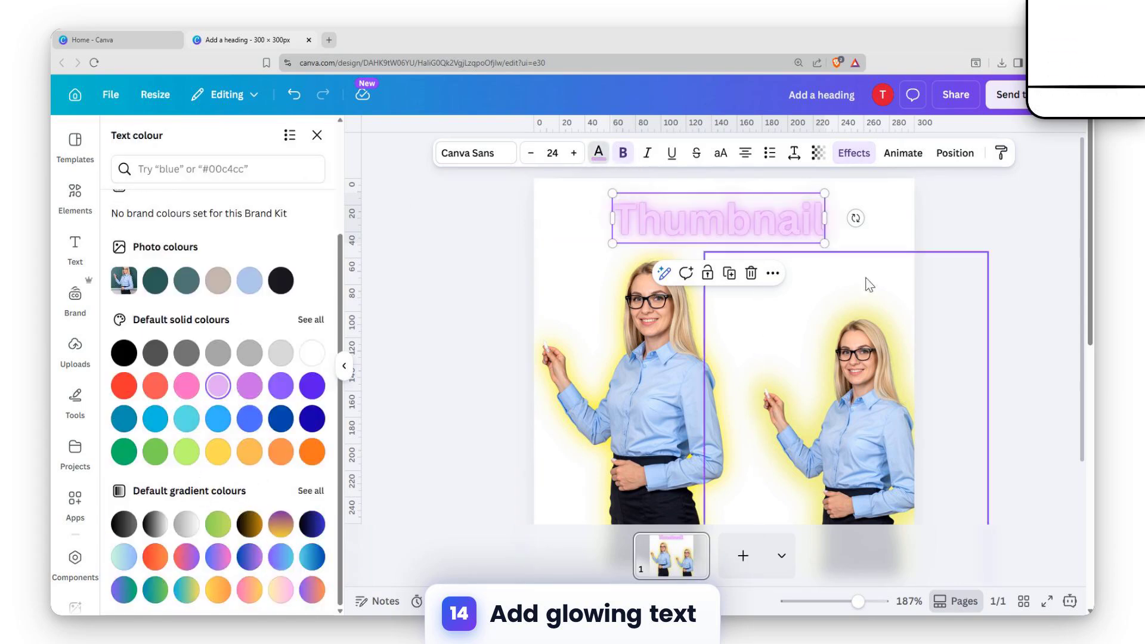
Raise the intensity of the heading's Neon effect to 85.
click(854, 153)
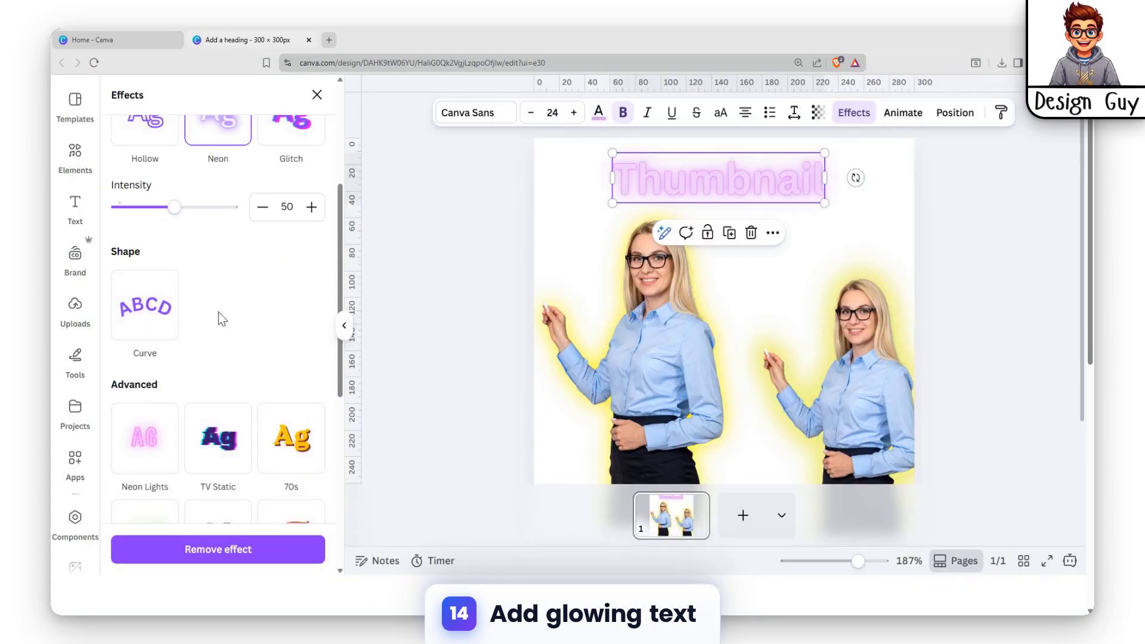
scroll(203, 322, up, 4)
drag(181, 440, 216, 448)
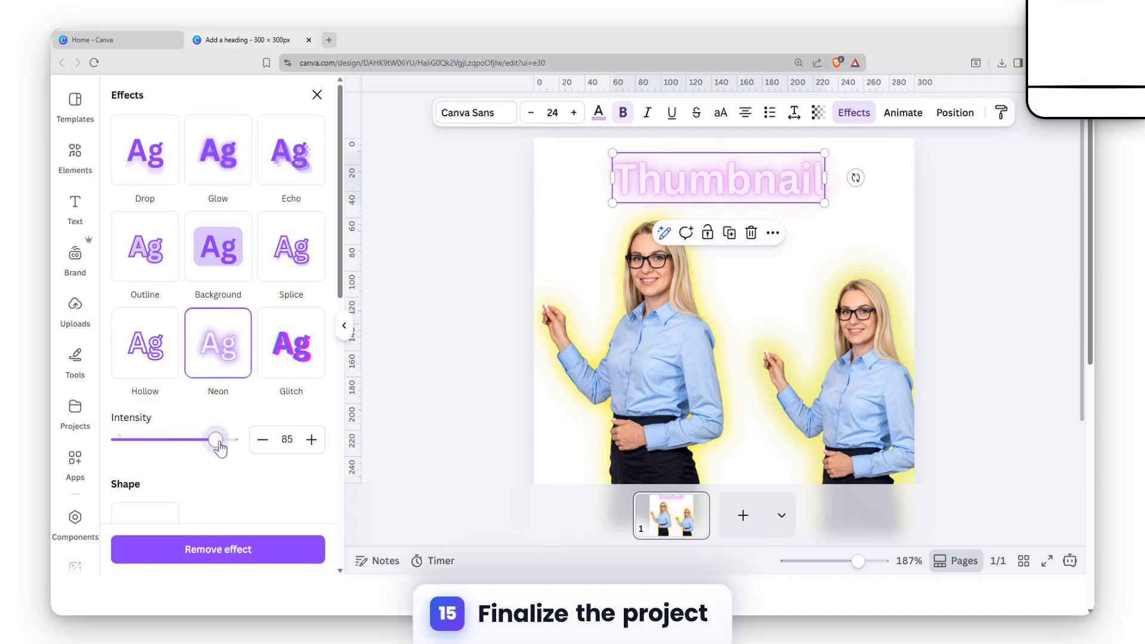
Change the page background to the near-black shade among the photo colours.
click(892, 200)
click(687, 113)
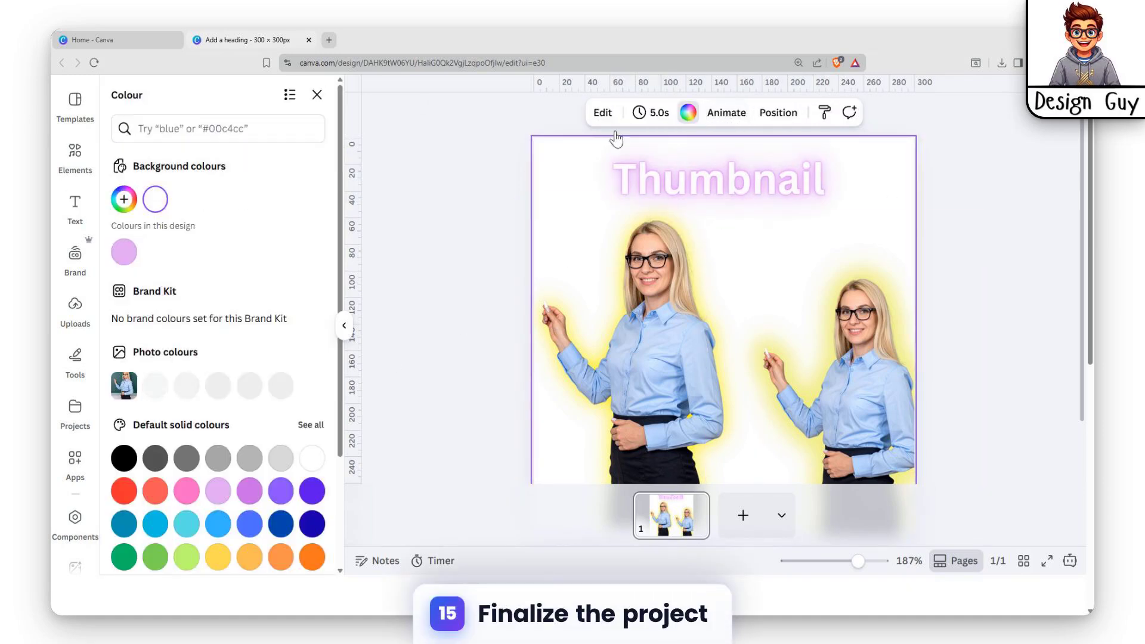
click(280, 386)
click(920, 191)
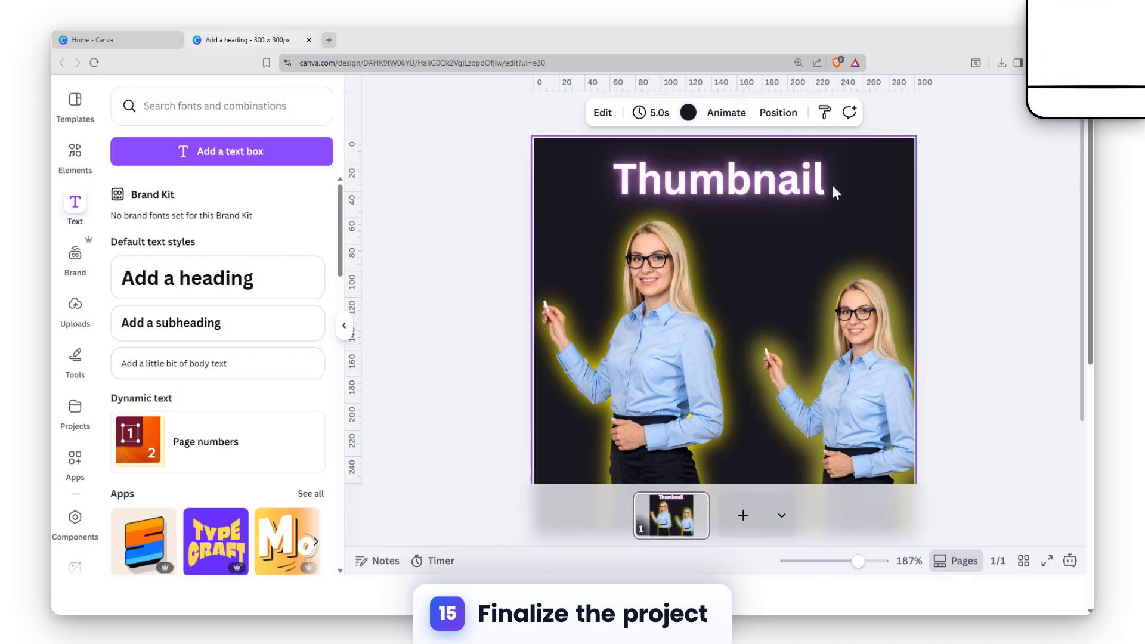
Move the "Thumbnail" heading to the right side of the page, just above the smaller cutout.
click(734, 188)
drag(733, 188, 853, 226)
click(1001, 202)
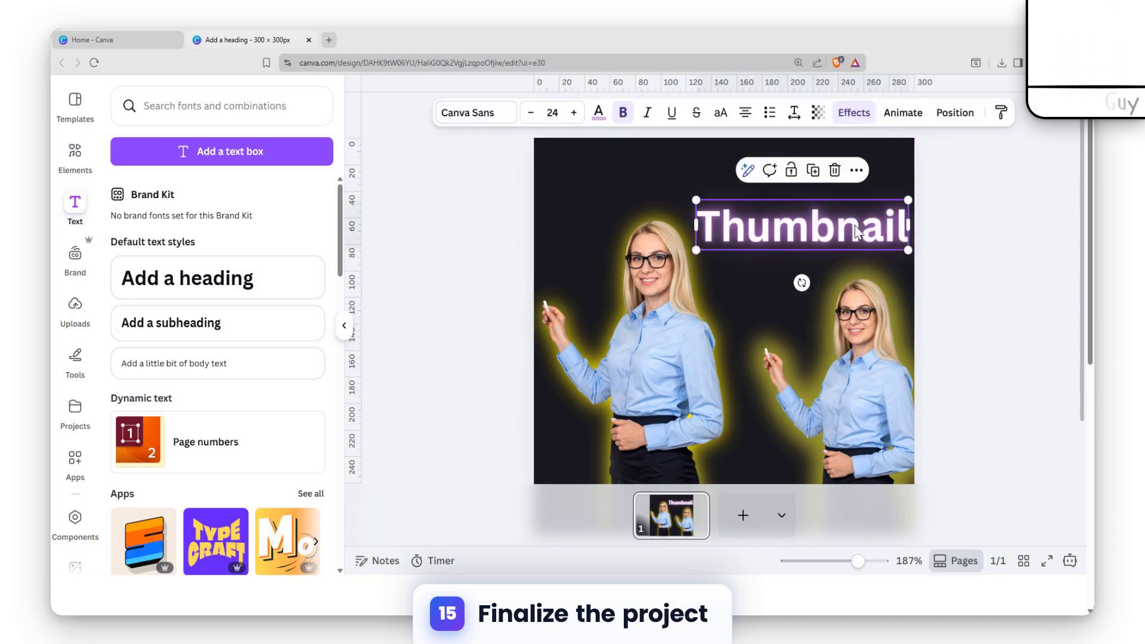
click(957, 190)
click(916, 172)
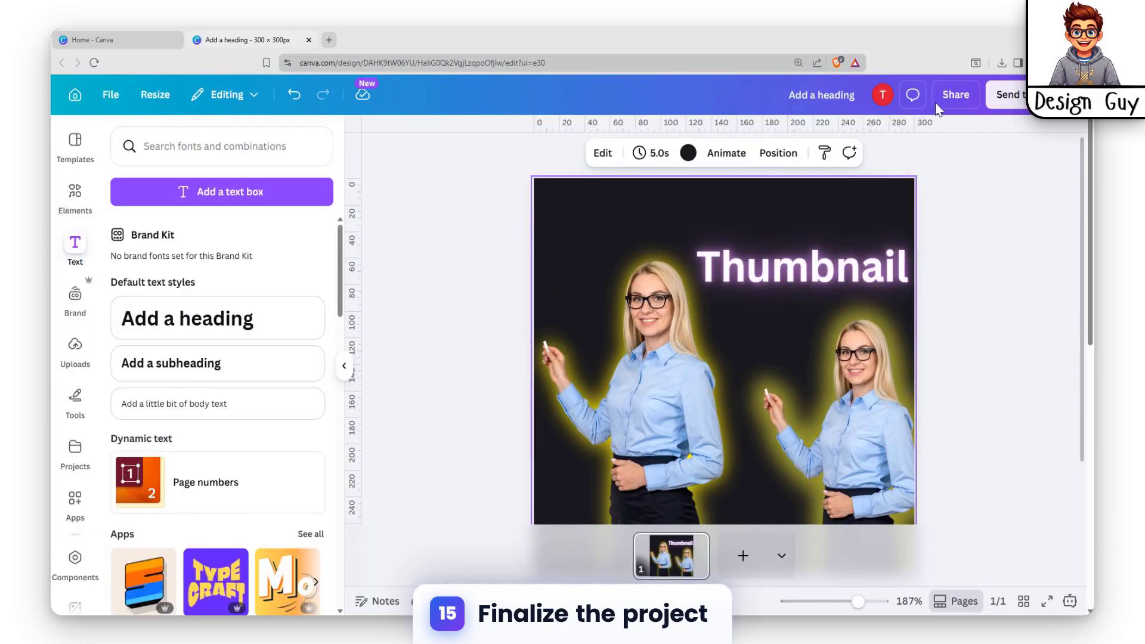
Download the design as a PNG at size 3.125 (938 × 938 px).
click(955, 94)
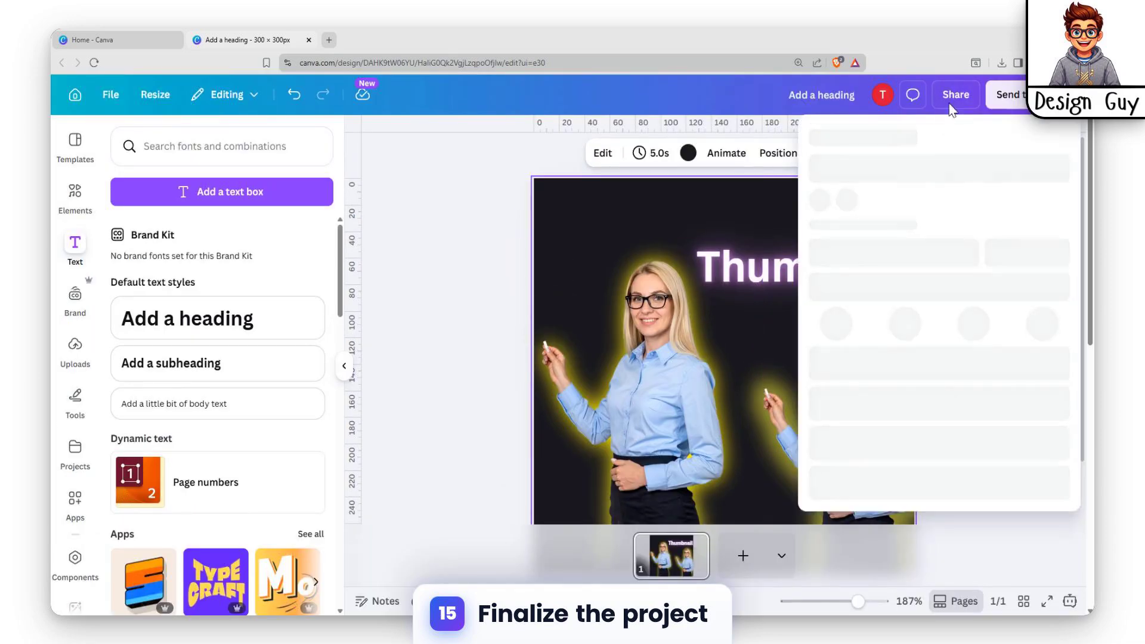
click(842, 435)
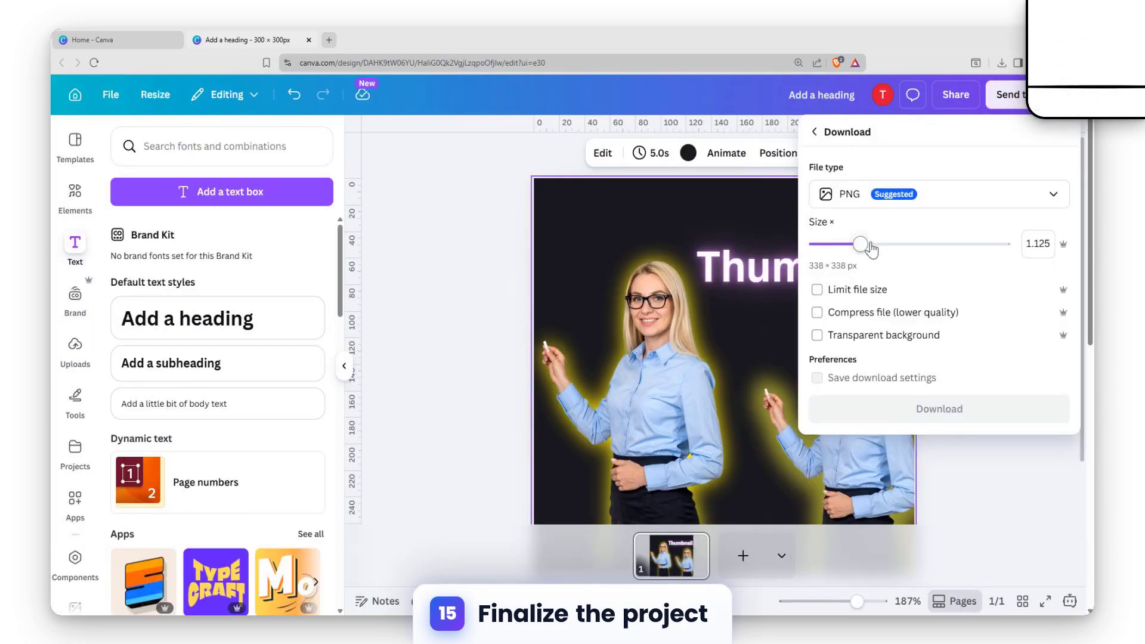
drag(861, 245, 995, 245)
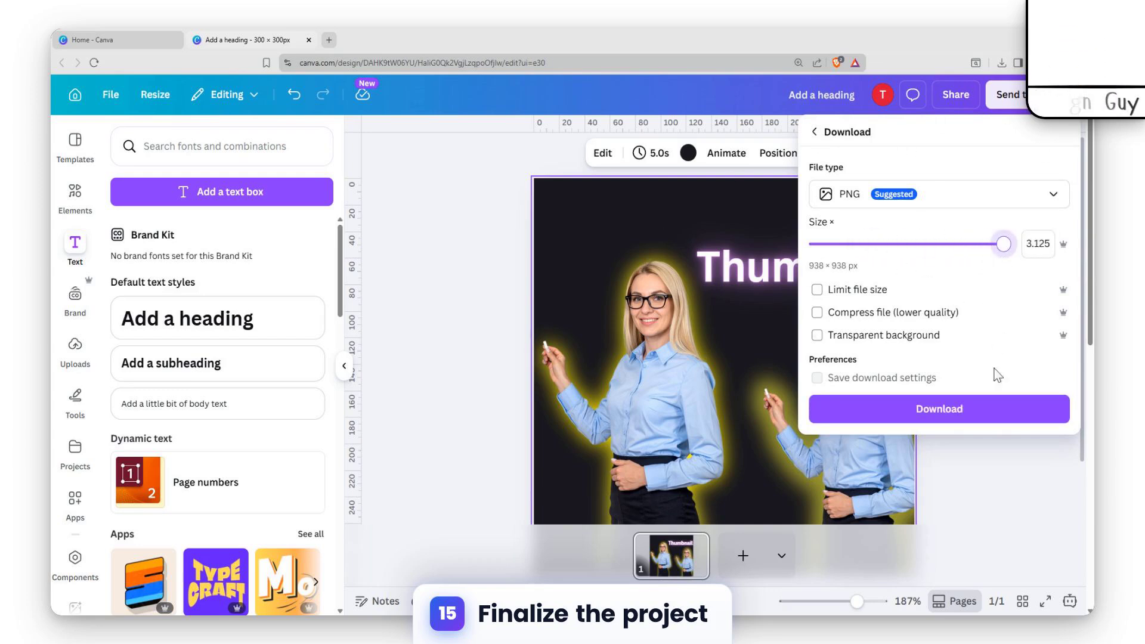
click(951, 418)
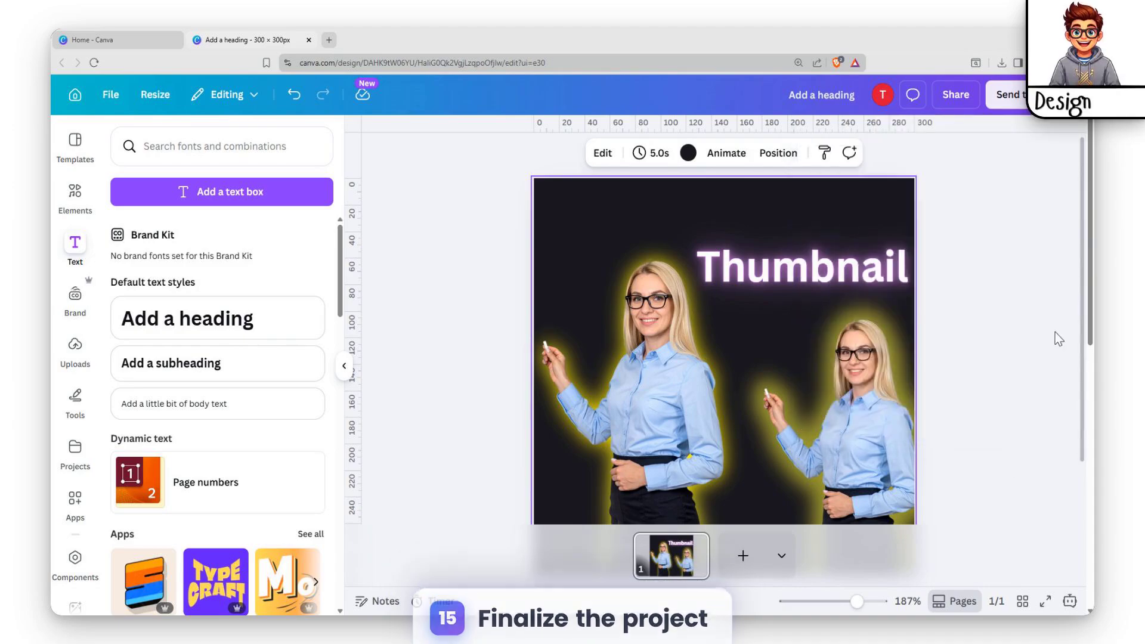